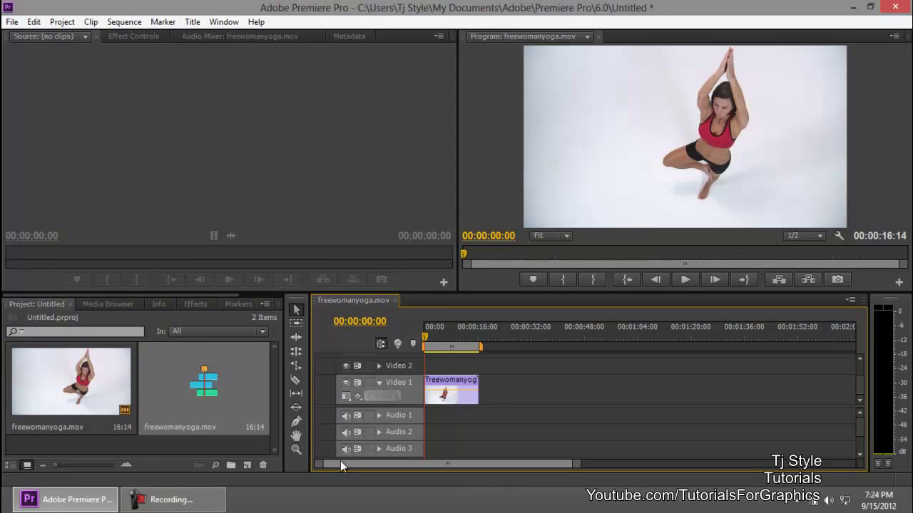
Move the playhead to 00:00:02:18 and select the freewomanyoga.mov clip on Video 1
click(171, 499)
drag(511, 385, 747, 407)
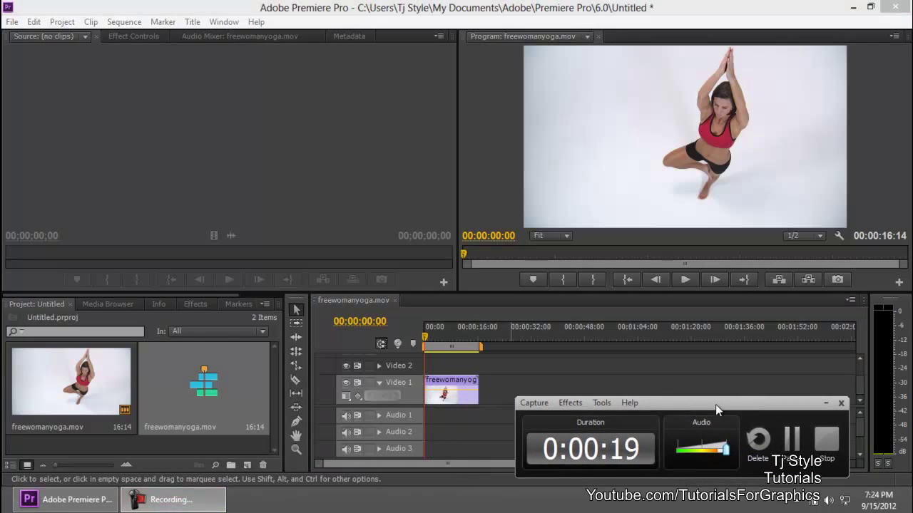
click(820, 402)
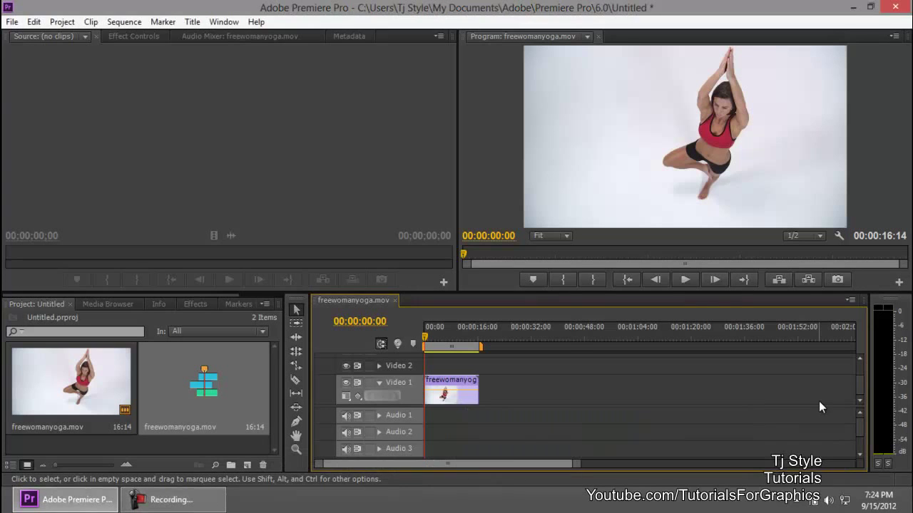
click(433, 336)
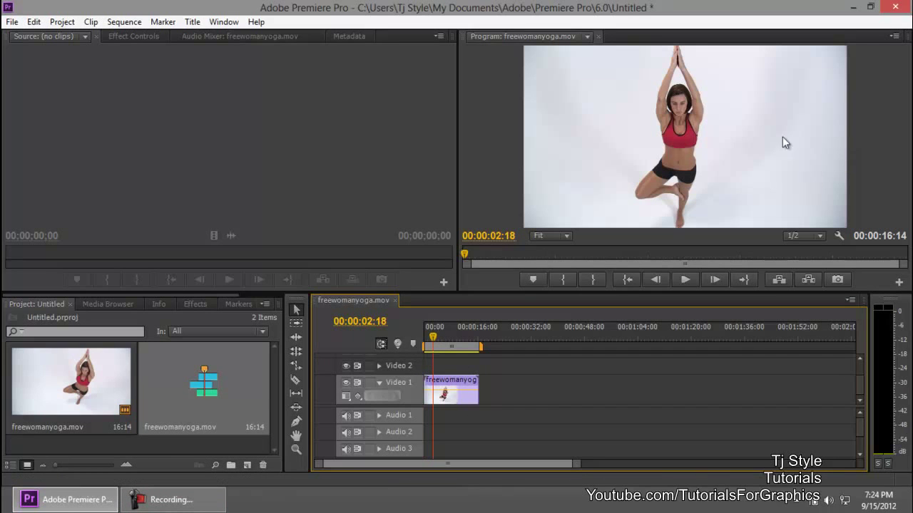
click(454, 380)
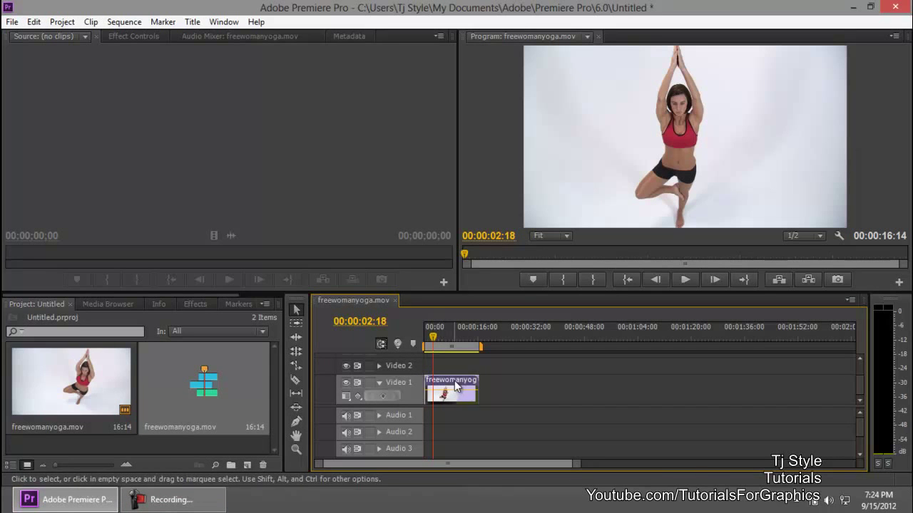
click(194, 501)
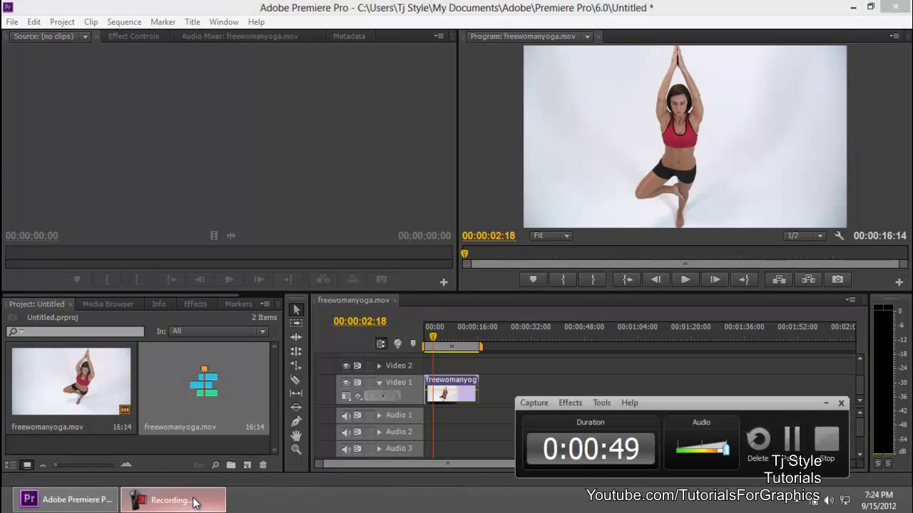
click(194, 501)
Create a new default still title named 'Lower 3rd'
key(ctrl+t)
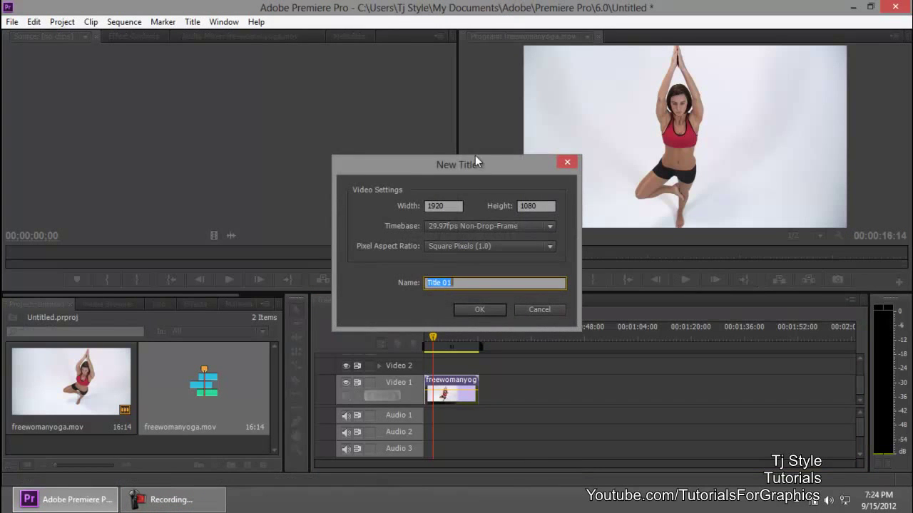
click(564, 163)
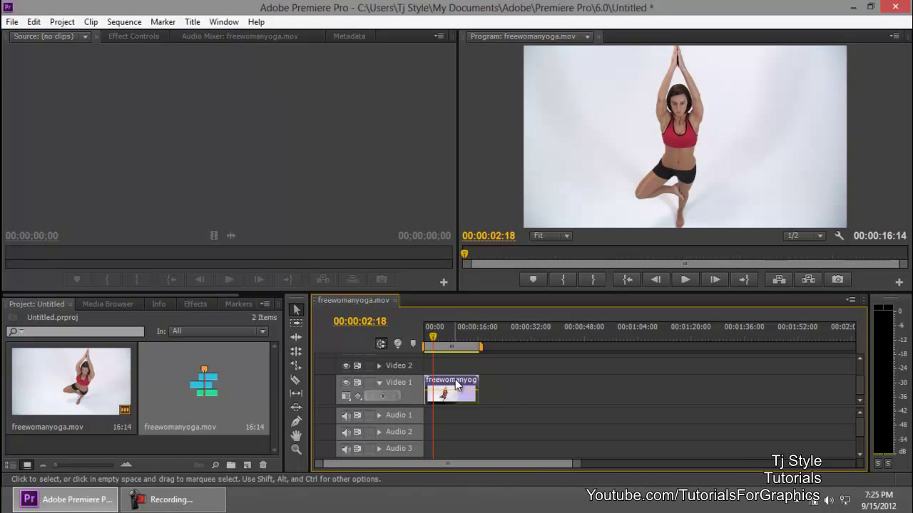
click(192, 22)
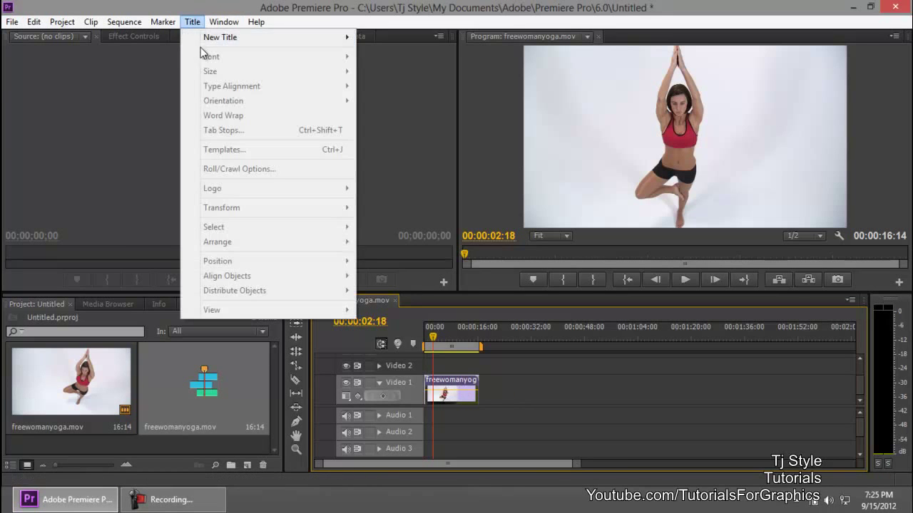
mouse_move(207, 39)
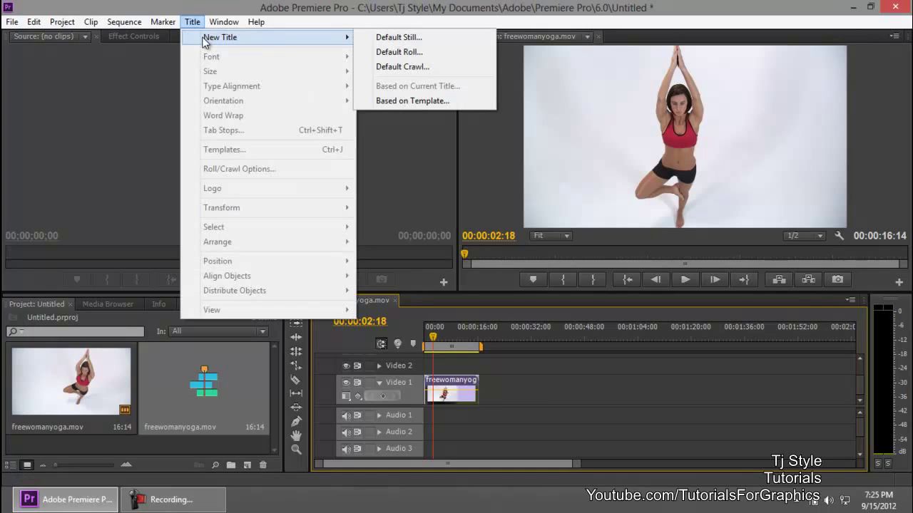
click(442, 38)
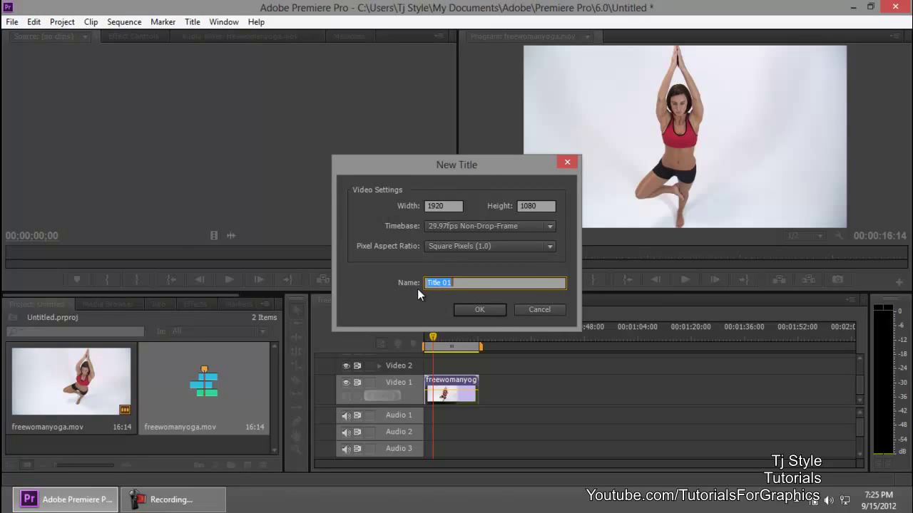
text(Lower 3rd)
key(Return)
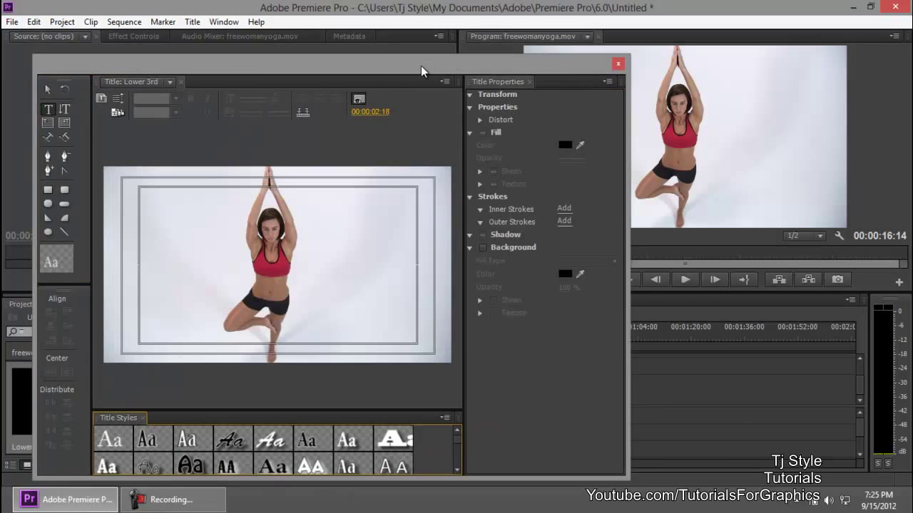
Reposition and resize the Titler window so the yoga frame preview is larger
drag(420, 66, 527, 67)
drag(419, 76, 444, 45)
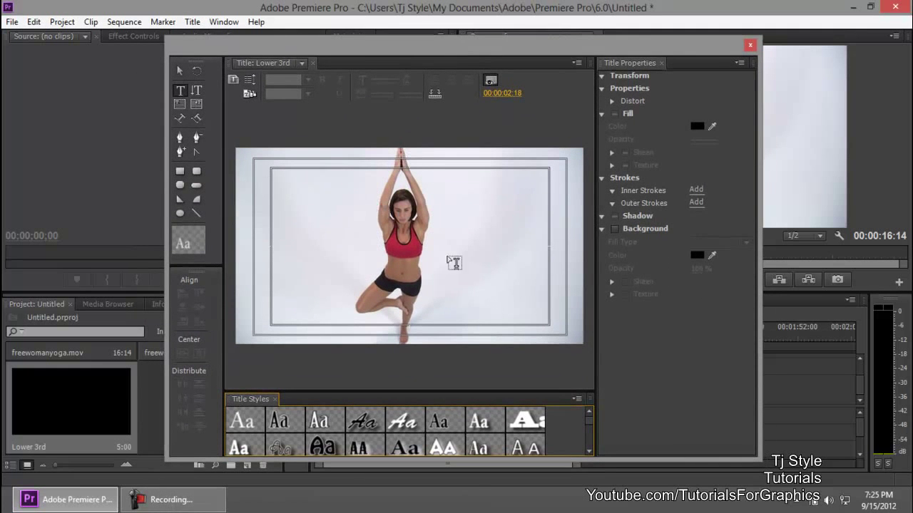
drag(437, 44, 365, 25)
click(207, 502)
click(208, 502)
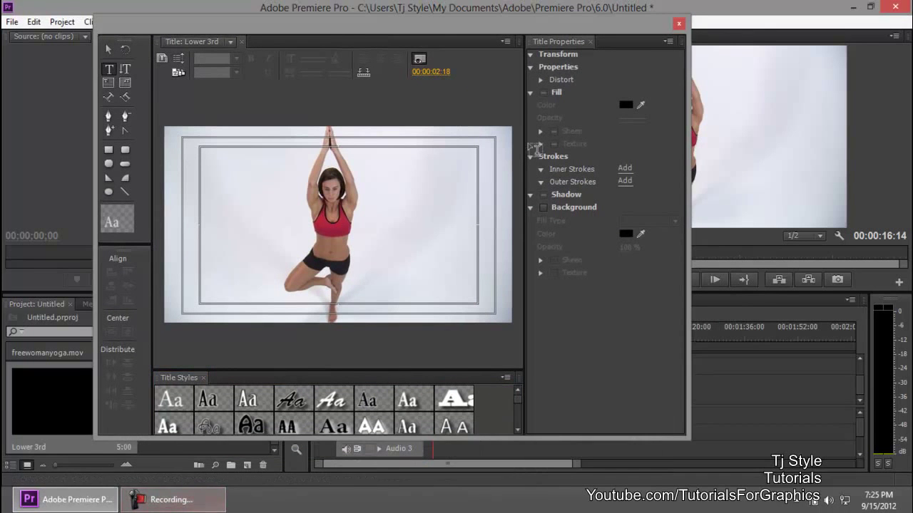
drag(444, 34, 392, 9)
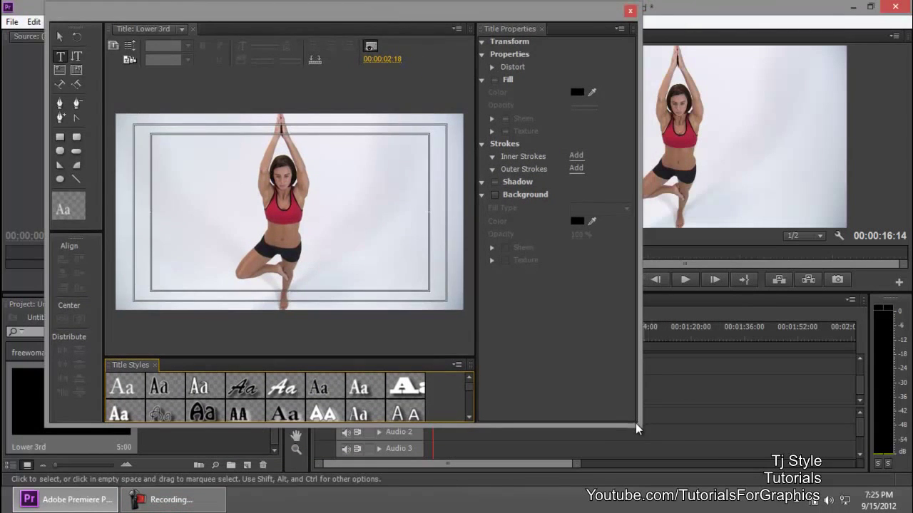
drag(638, 425, 738, 457)
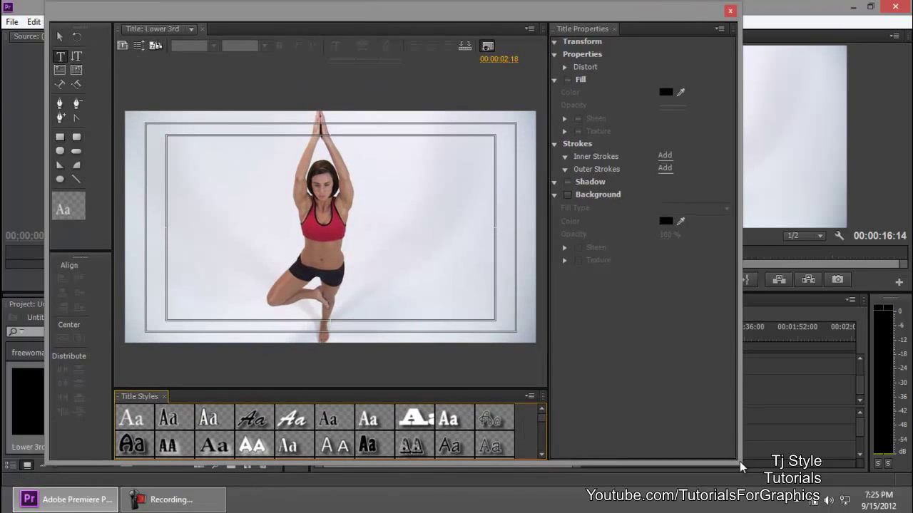
drag(460, 24, 520, 38)
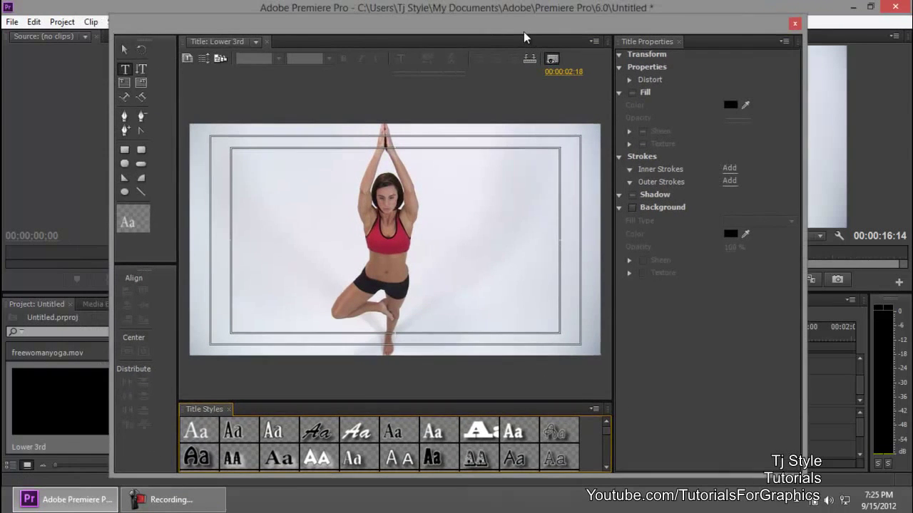
drag(290, 27, 269, 21)
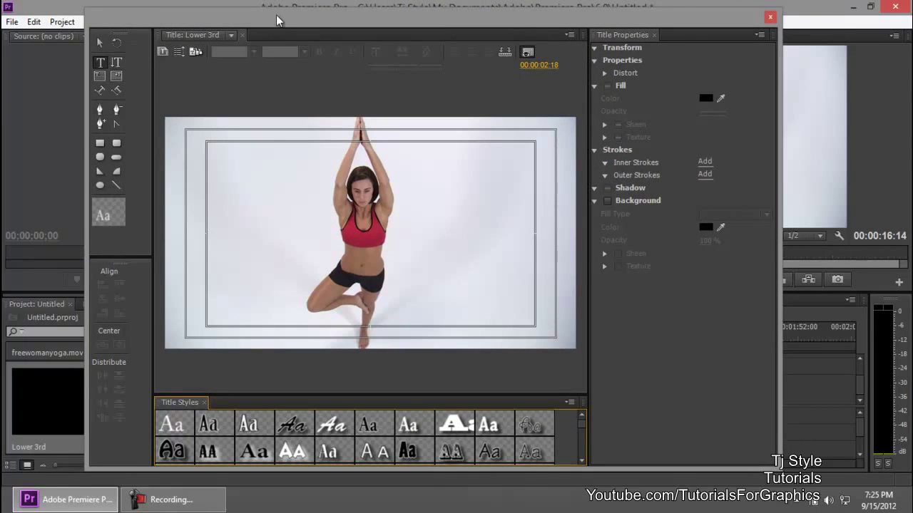
drag(276, 15, 270, 12)
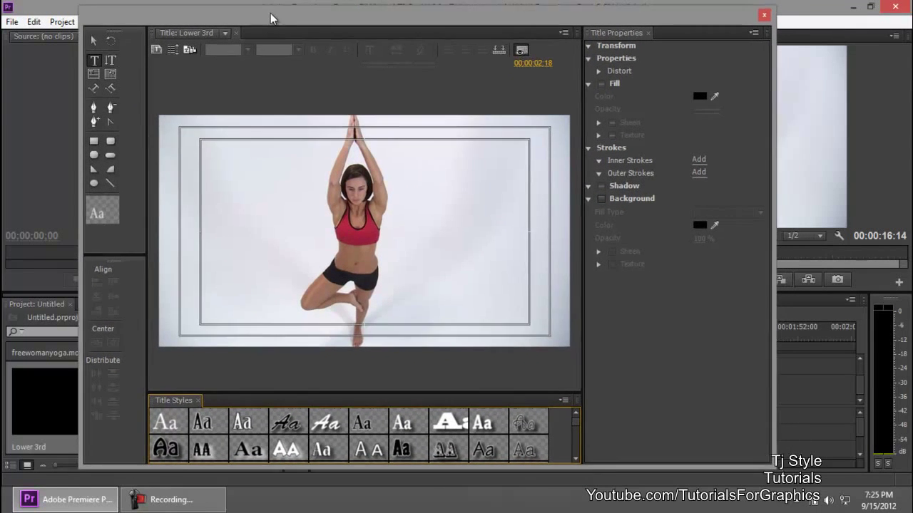
click(95, 64)
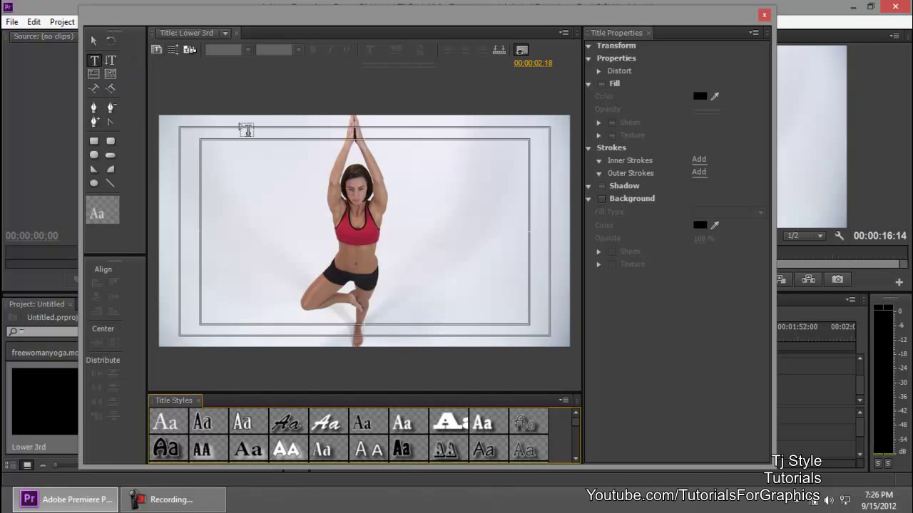
Start a text line on the frame's left side, replacing the mistyped 'Model' with 'Cgad'
click(95, 63)
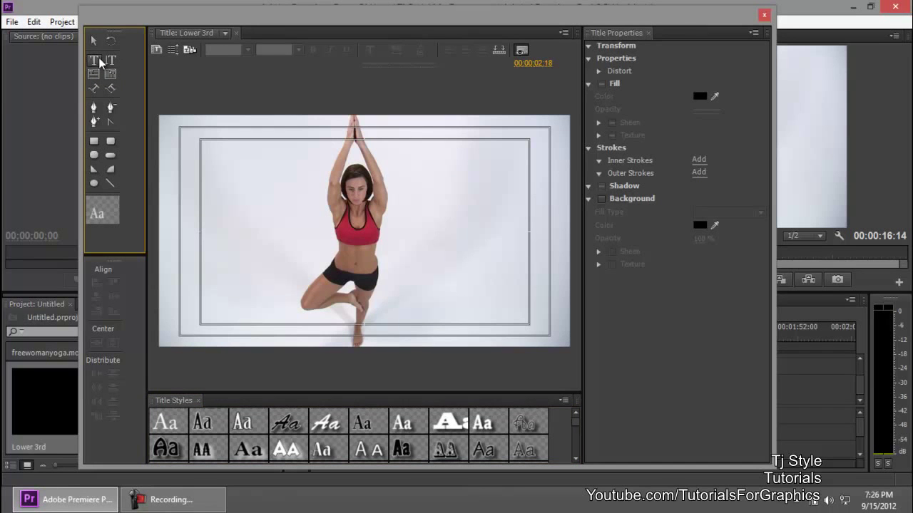
click(241, 270)
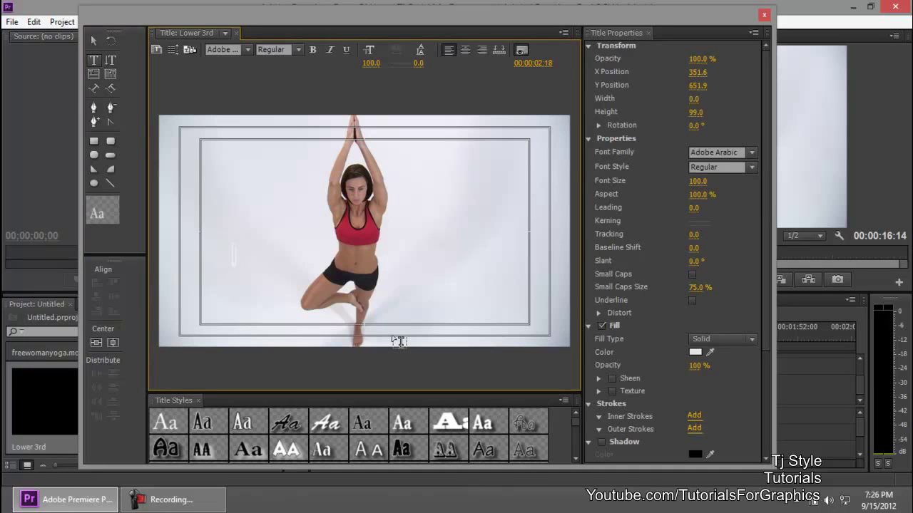
text(Model)
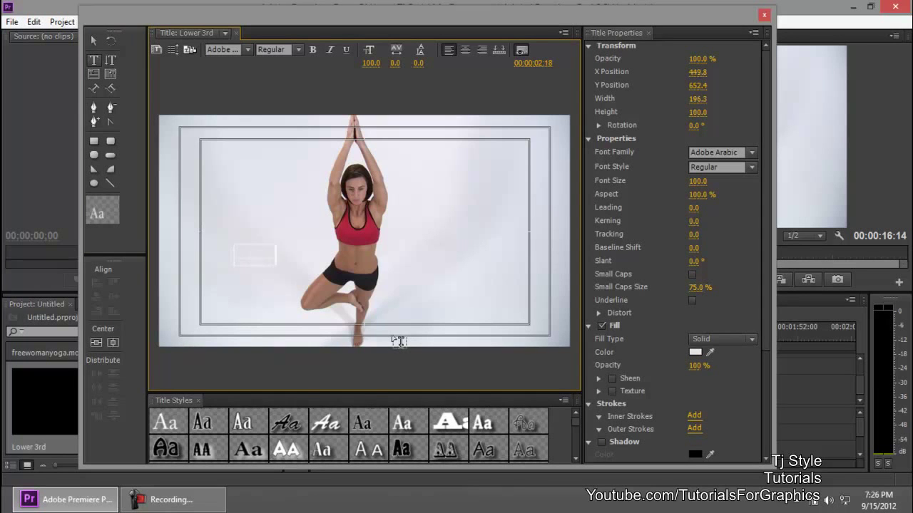
key(BackSpace)
key(BackSpace)
key(BackSpace)
key(BackSpace)
key(BackSpace)
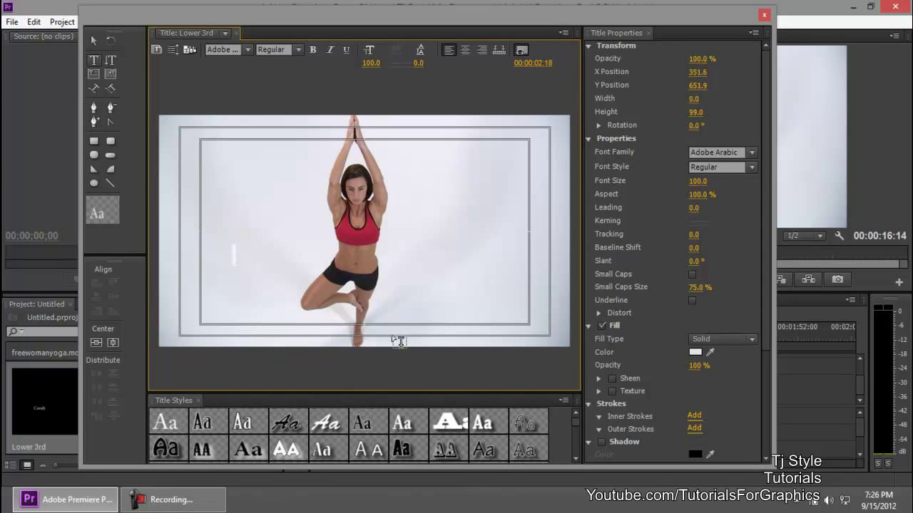
text(C)
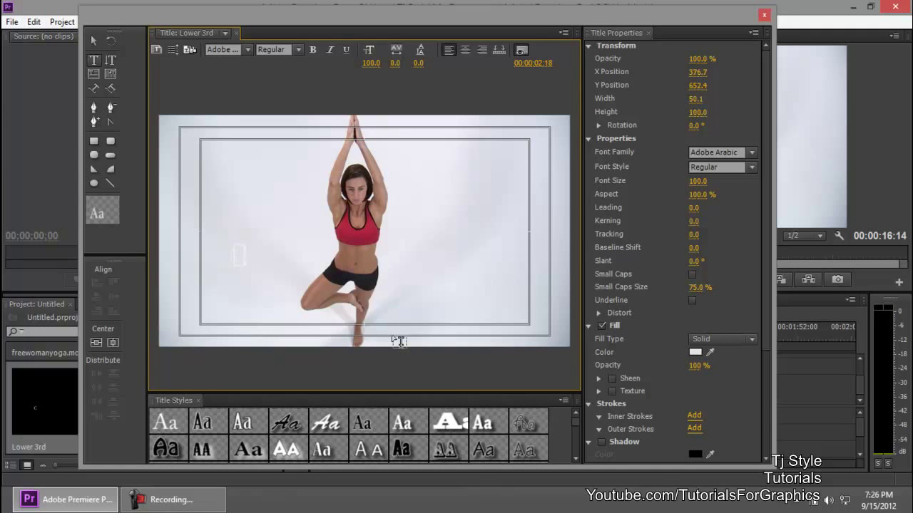
text(ga)
text(dy)
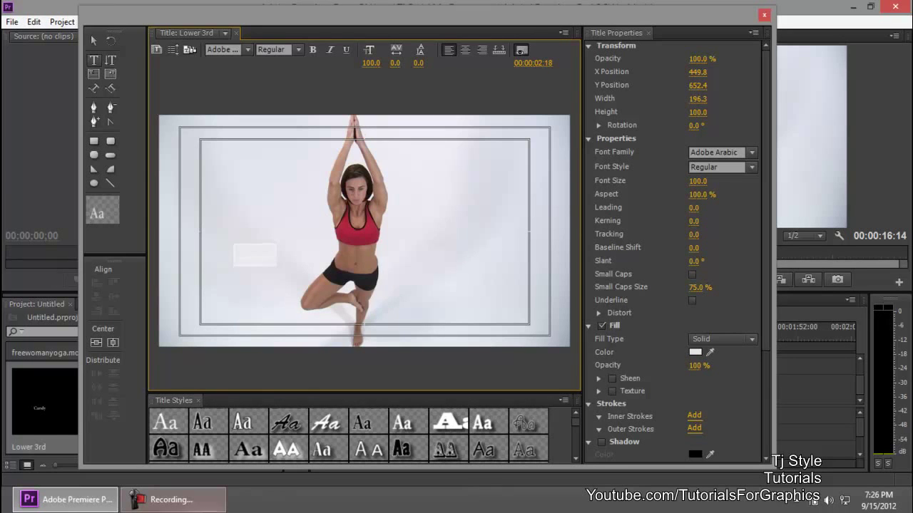
Bring the title text's property settings into focus and nudge the Titler window left
click(199, 508)
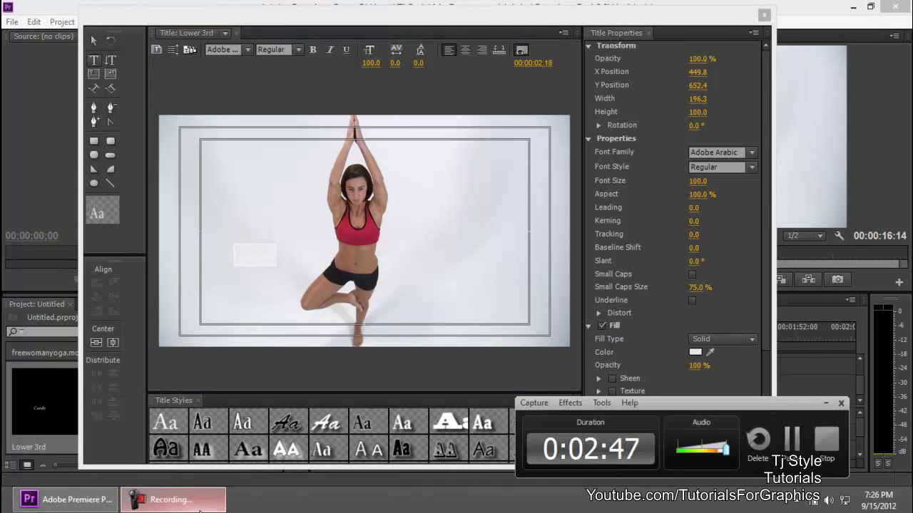
click(200, 509)
click(623, 33)
drag(628, 14, 622, 13)
click(639, 102)
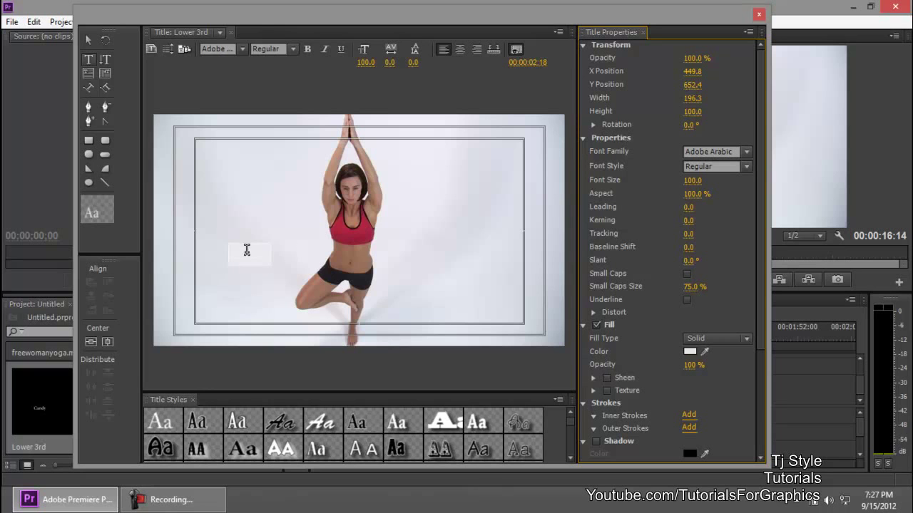
Set the title text to Arial Bold and keep its fill type Solid
click(748, 153)
drag(842, 356, 848, 180)
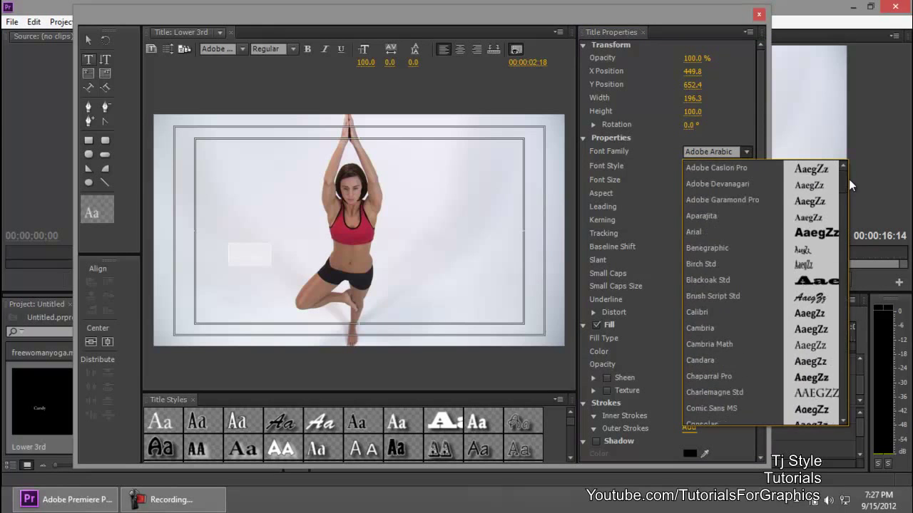
click(710, 233)
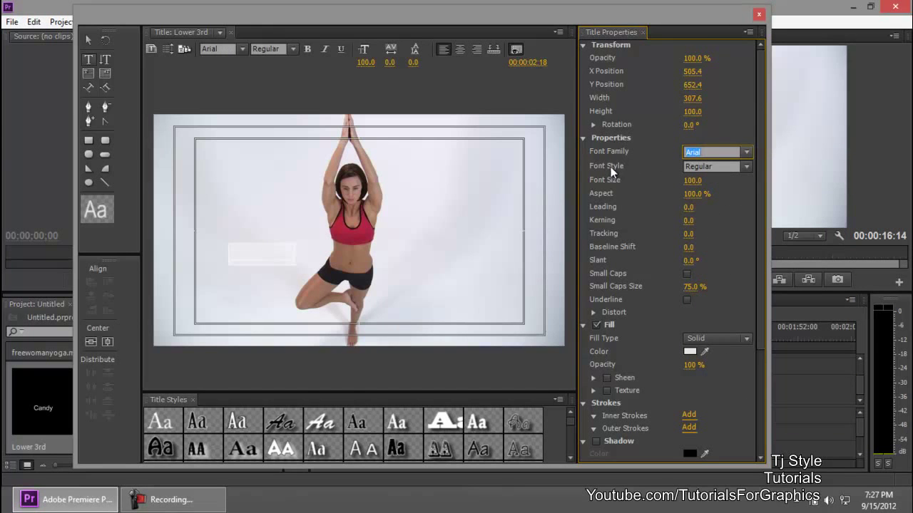
click(746, 166)
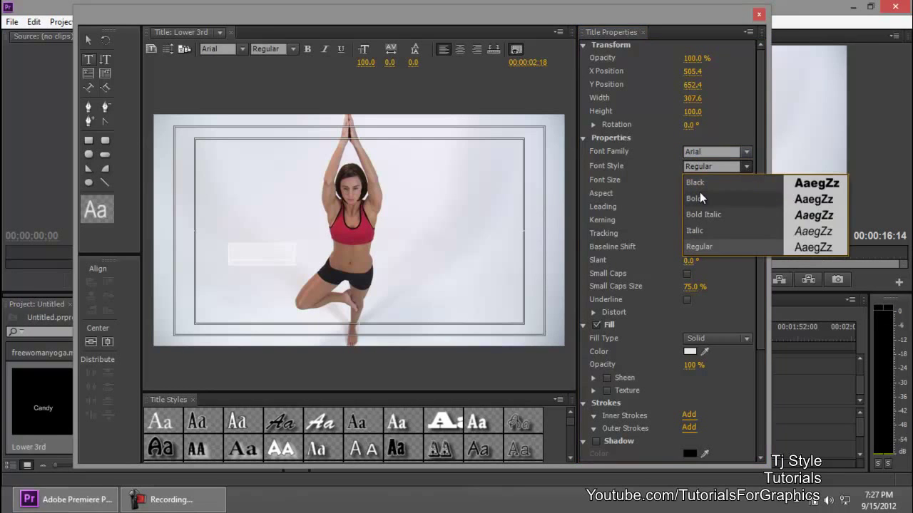
click(698, 197)
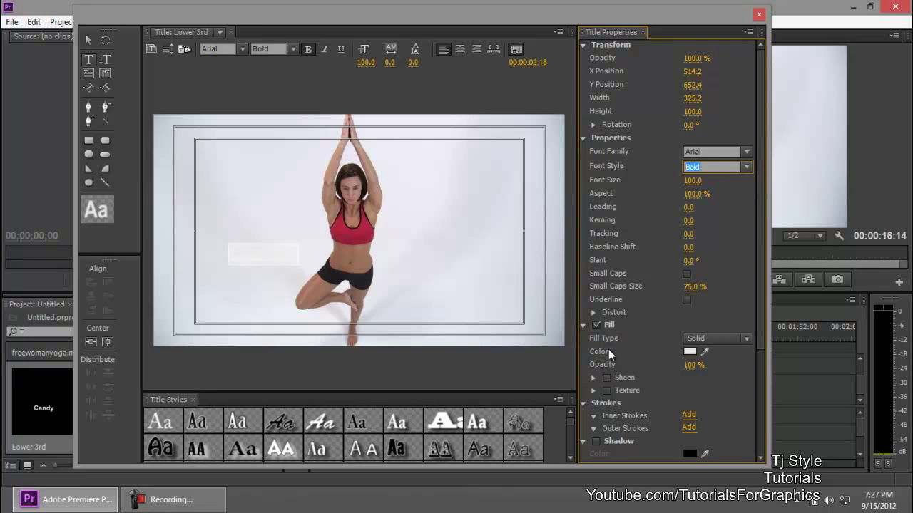
click(708, 338)
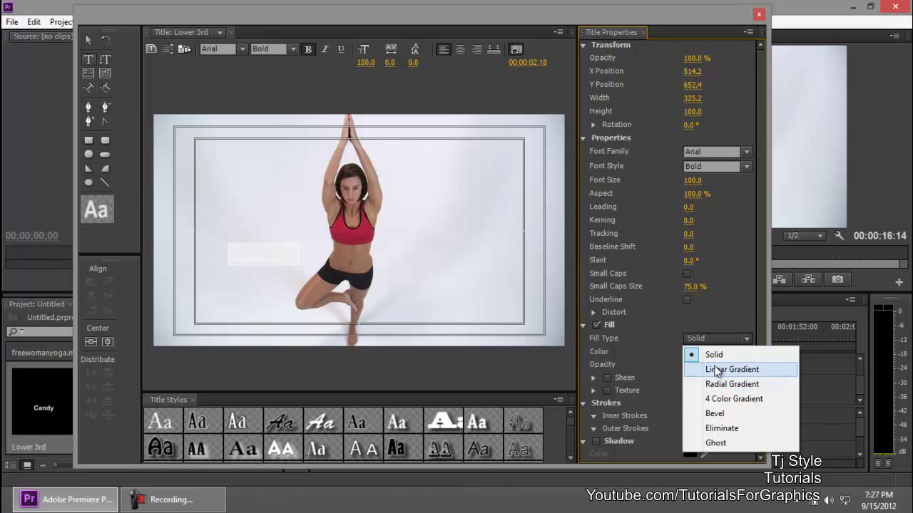
click(748, 305)
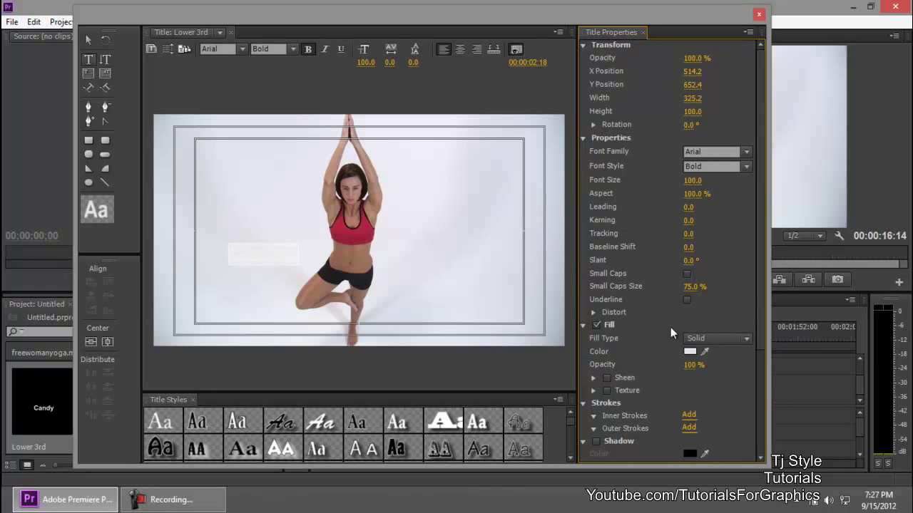
click(193, 501)
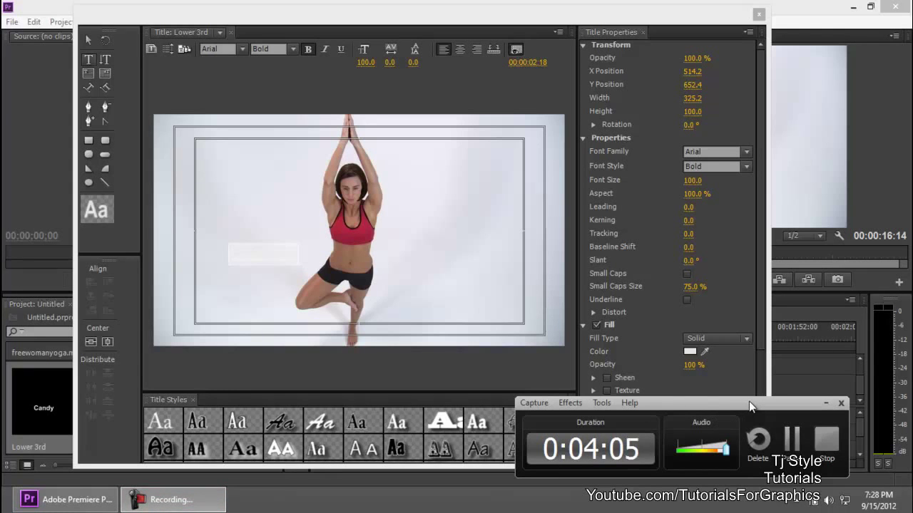
Make the text fill black and complete the wording as 'Candy Style'
click(820, 403)
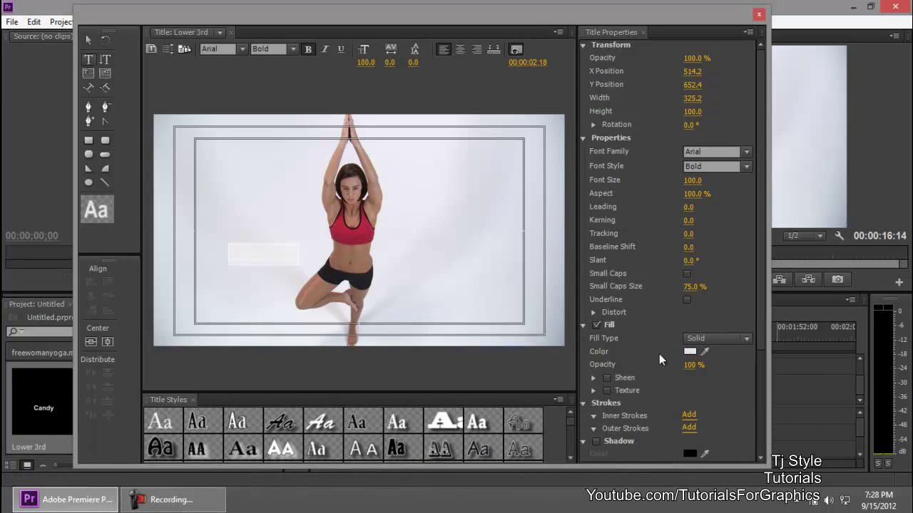
click(690, 352)
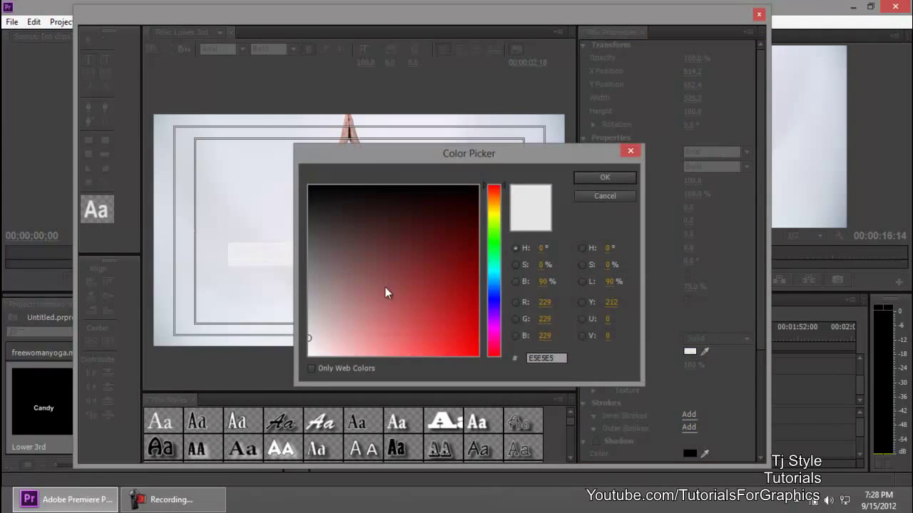
click(605, 178)
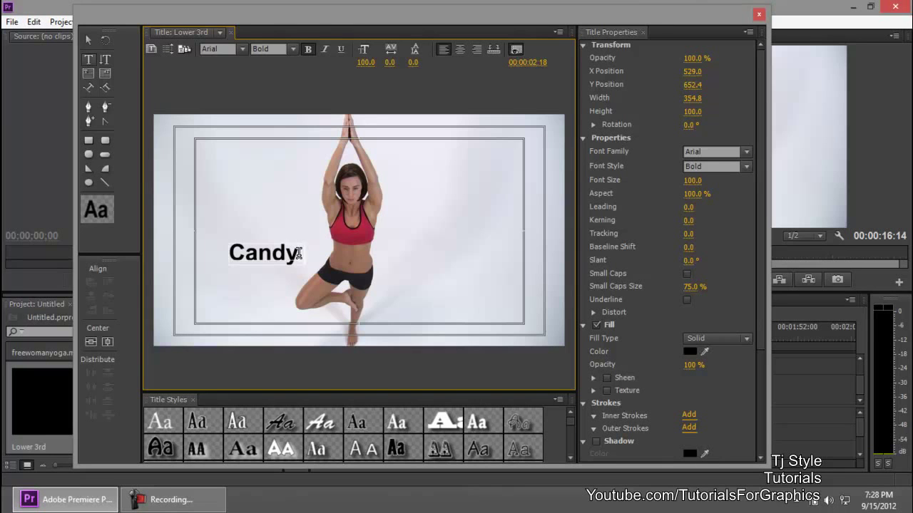
text(Sty)
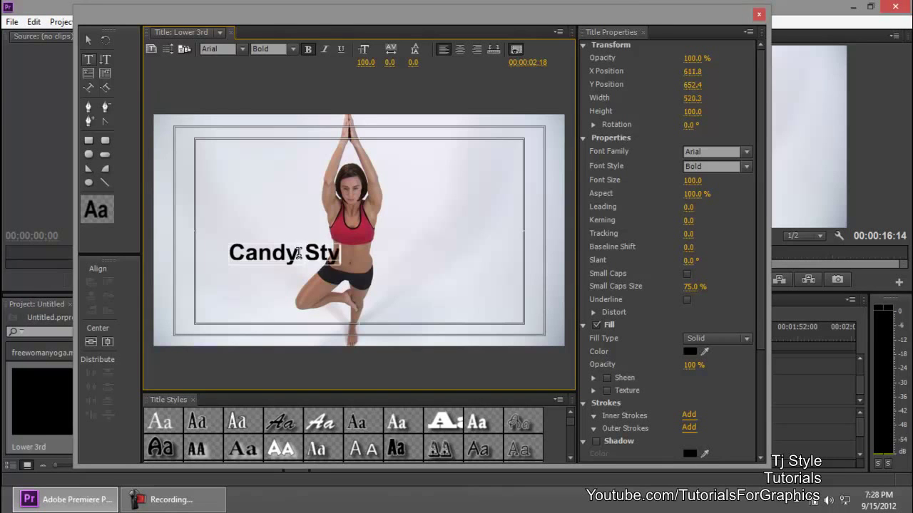
text(le)
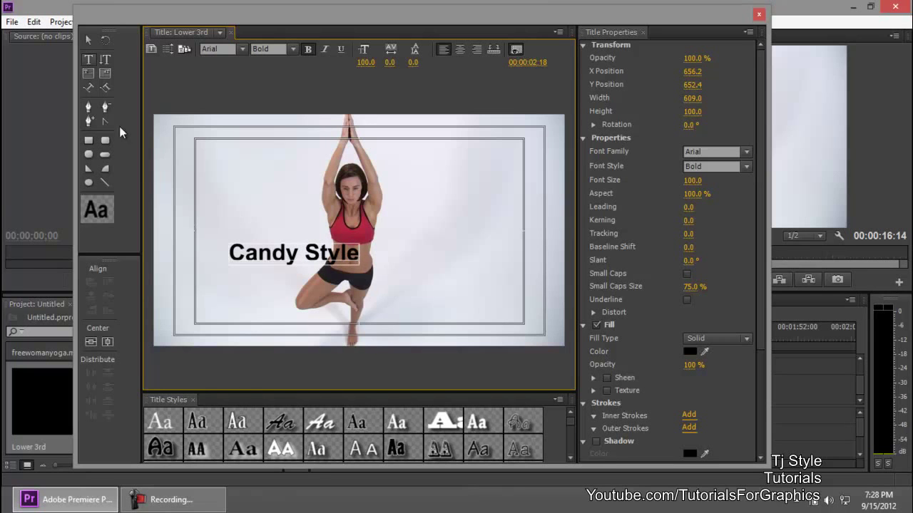
click(88, 40)
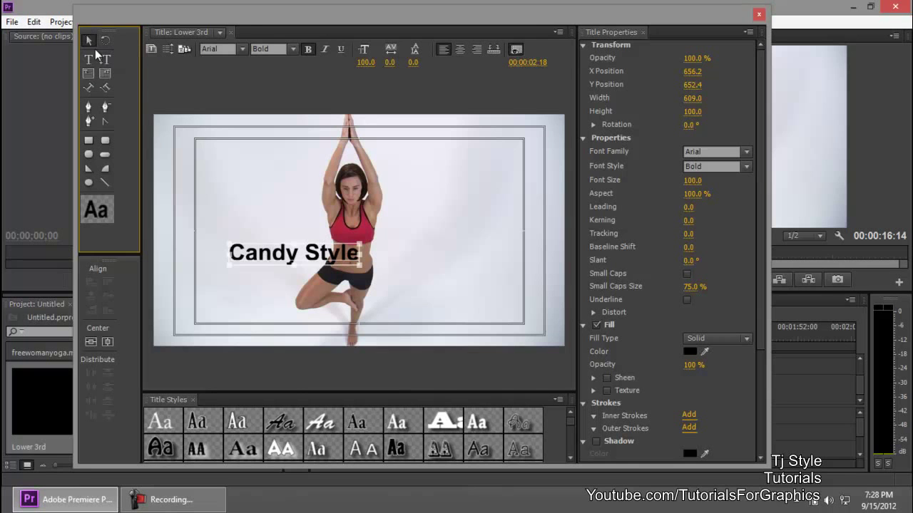
Set the Candy Style text to font size 130 and move it to X 672.8, Y 673.6
mouse_move(315, 258)
mouse_down()
mouse_move(307, 256)
mouse_move(356, 265)
mouse_move(340, 234)
mouse_move(299, 203)
mouse_move(277, 158)
mouse_move(251, 148)
mouse_move(386, 257)
mouse_move(382, 270)
mouse_move(325, 264)
mouse_up()
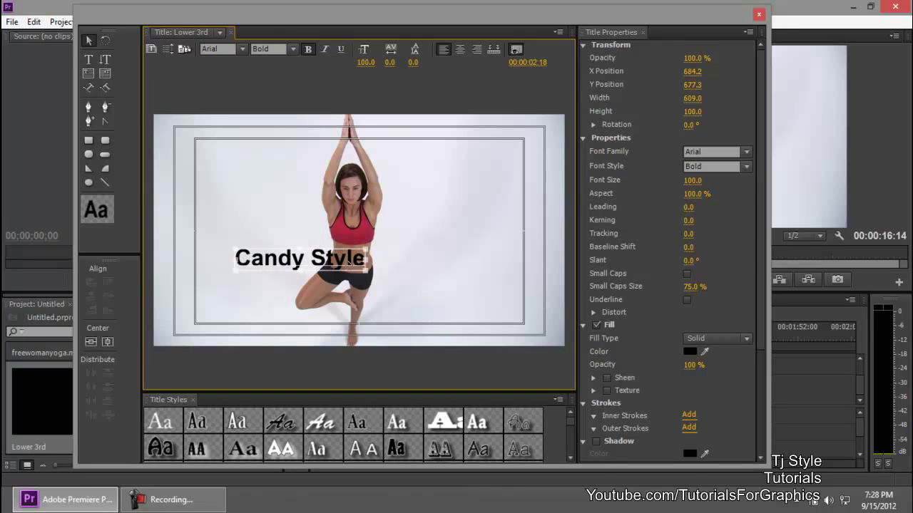
drag(365, 63, 404, 59)
click(367, 61)
text(100)
text(30)
key(Return)
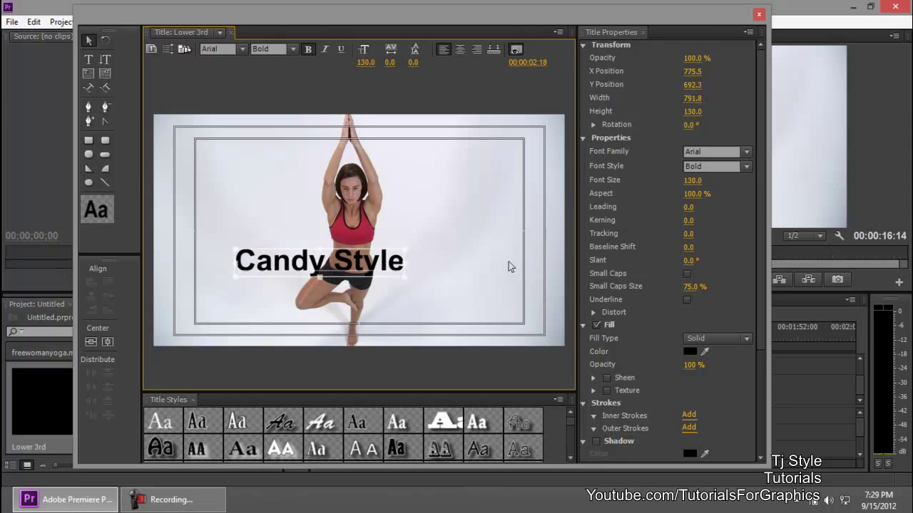
drag(392, 269, 373, 261)
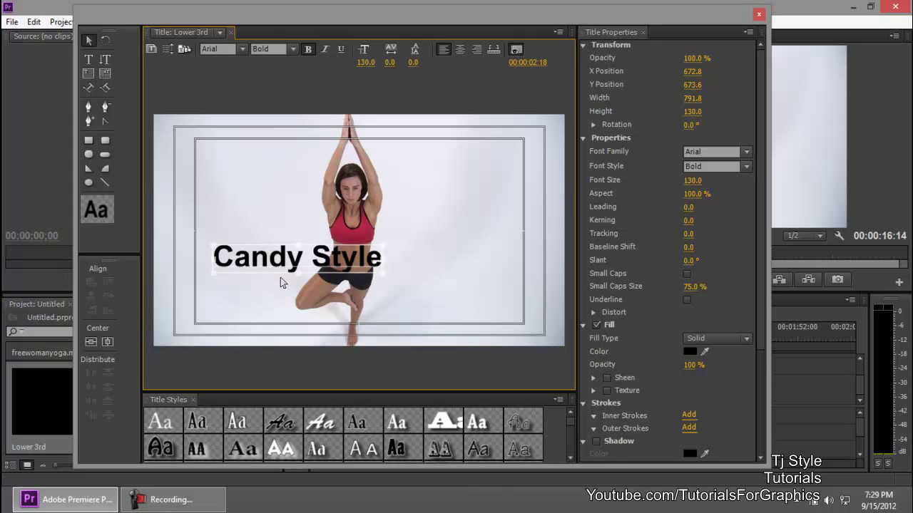
Scroll Title Properties down to reveal the Shadow and Background sections
click(157, 500)
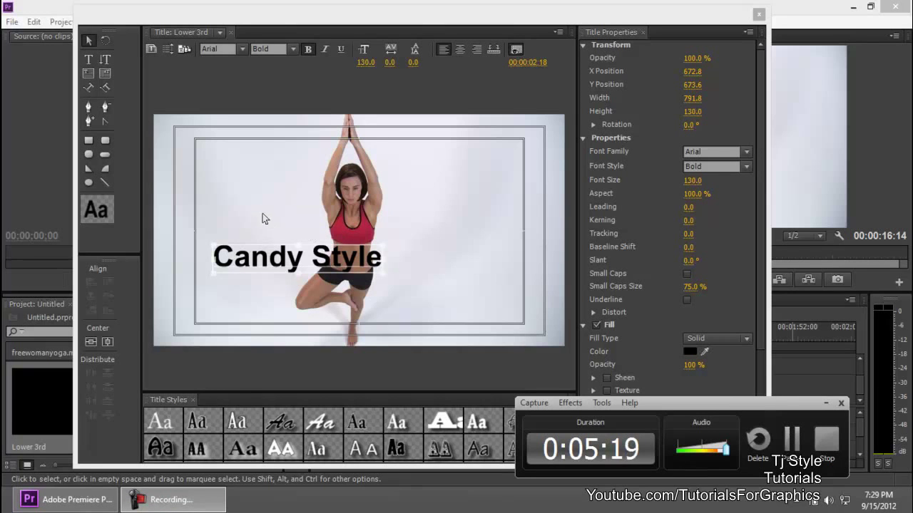
click(820, 403)
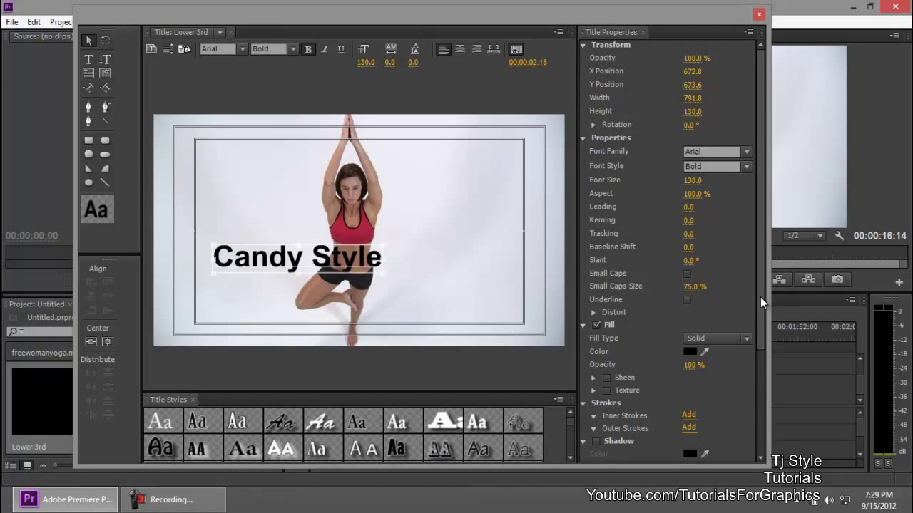
scroll(750, 382, down, 5)
scroll(750, 383, down, 2)
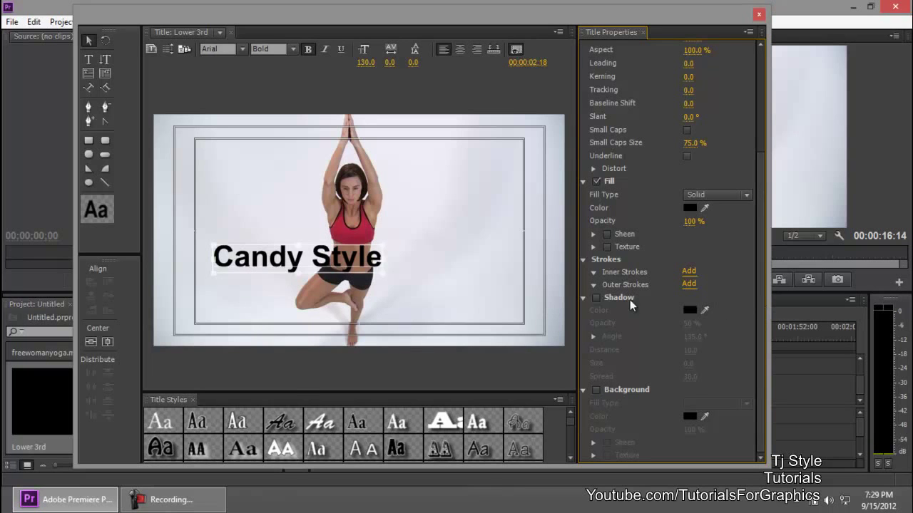
Enable a drop shadow on the text and place it at X 672.8, Y 589.6
click(597, 298)
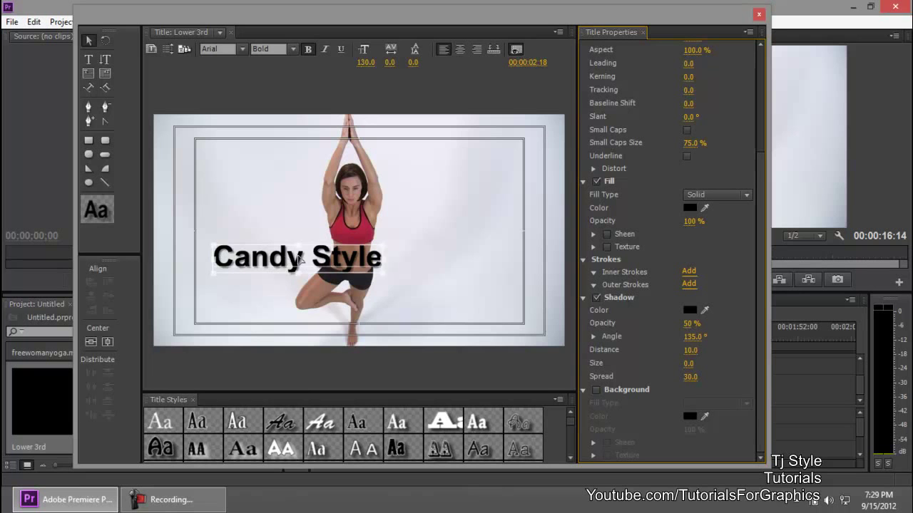
drag(285, 263, 244, 189)
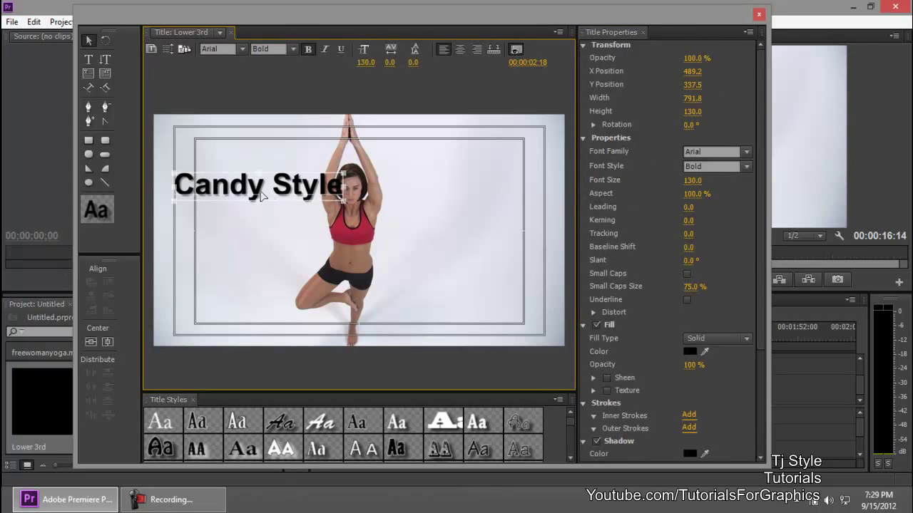
drag(263, 193, 301, 245)
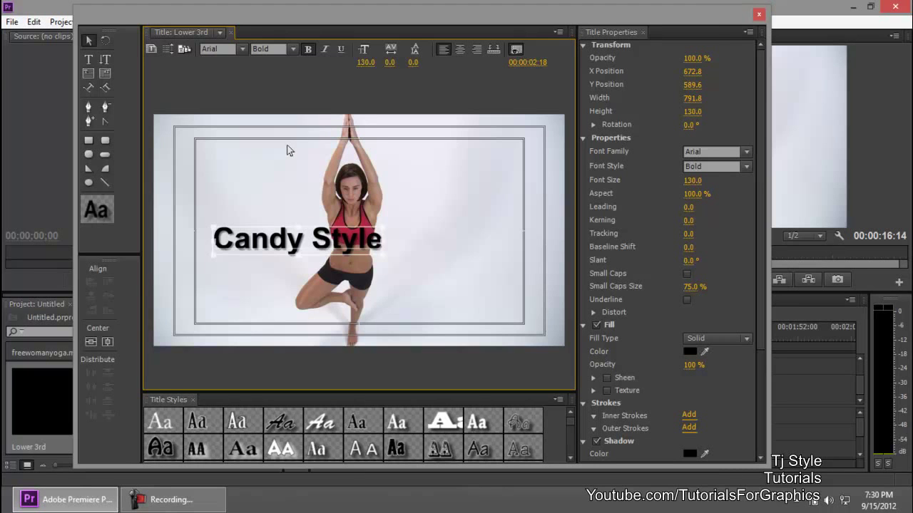
click(191, 507)
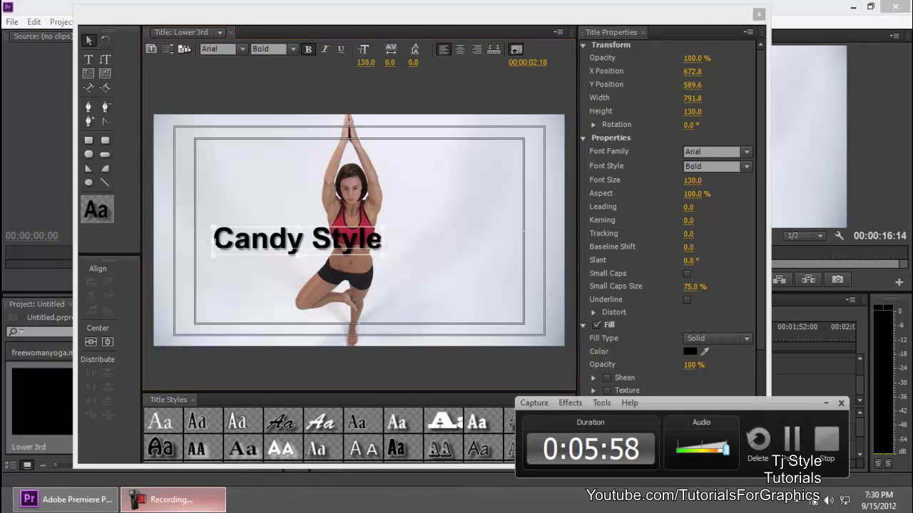
click(191, 508)
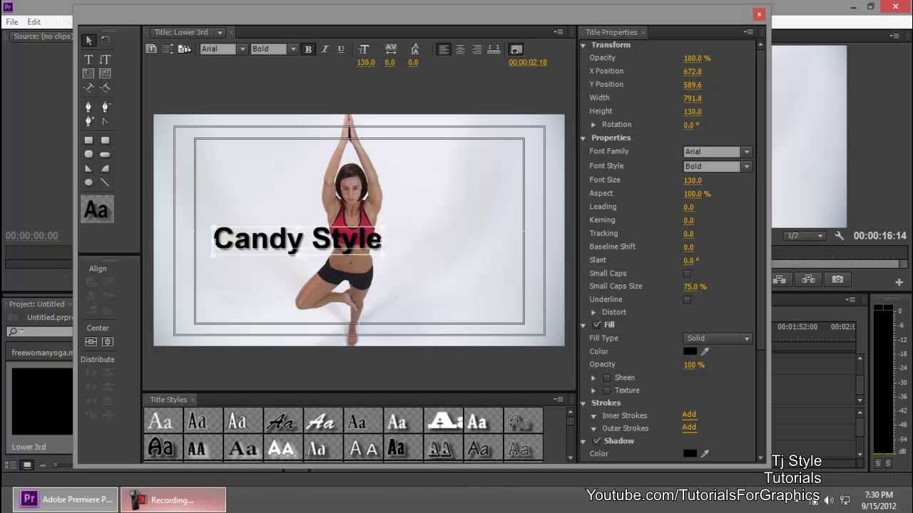
click(183, 507)
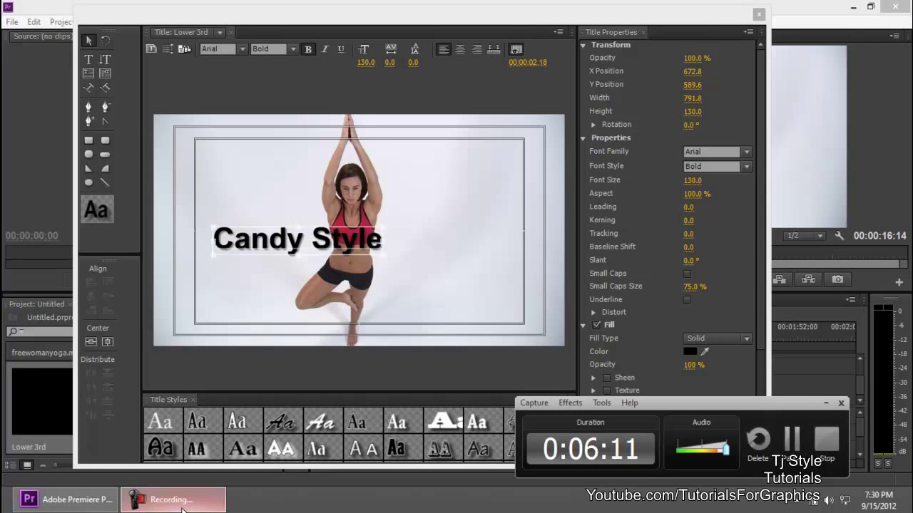
Move the Candy Style text over the model's waist at X 604.4, Y 670.5
drag(272, 245, 287, 257)
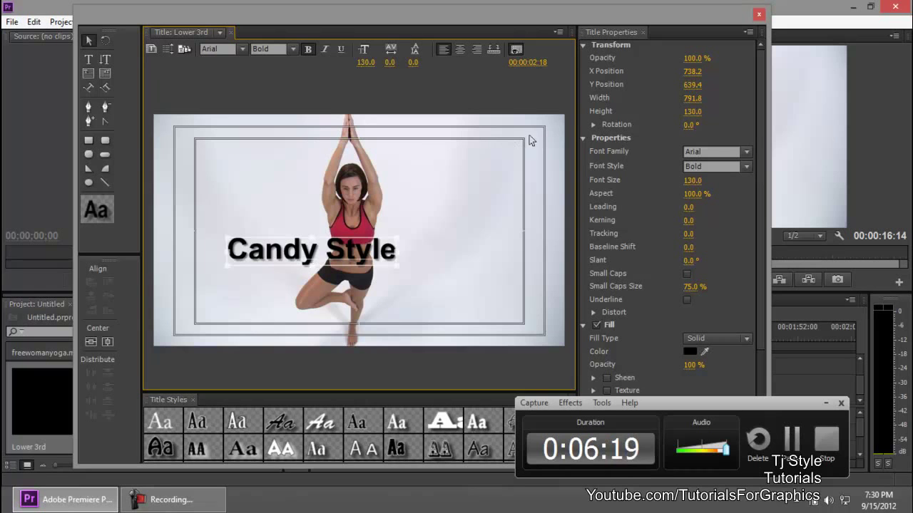
drag(363, 258, 342, 275)
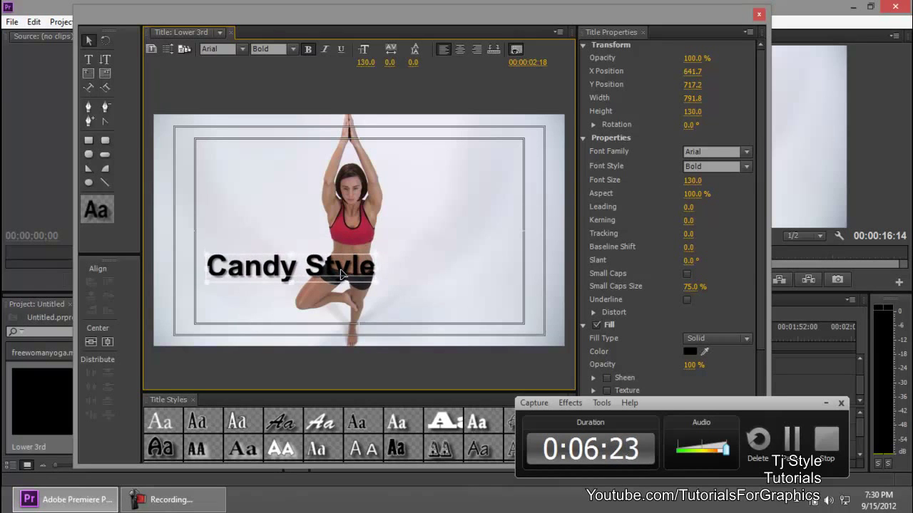
drag(239, 267, 196, 263)
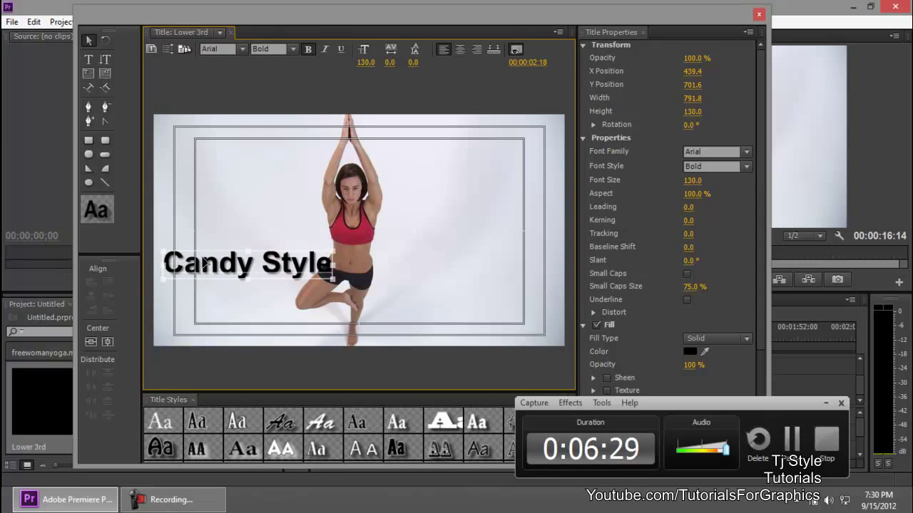
drag(208, 264, 199, 303)
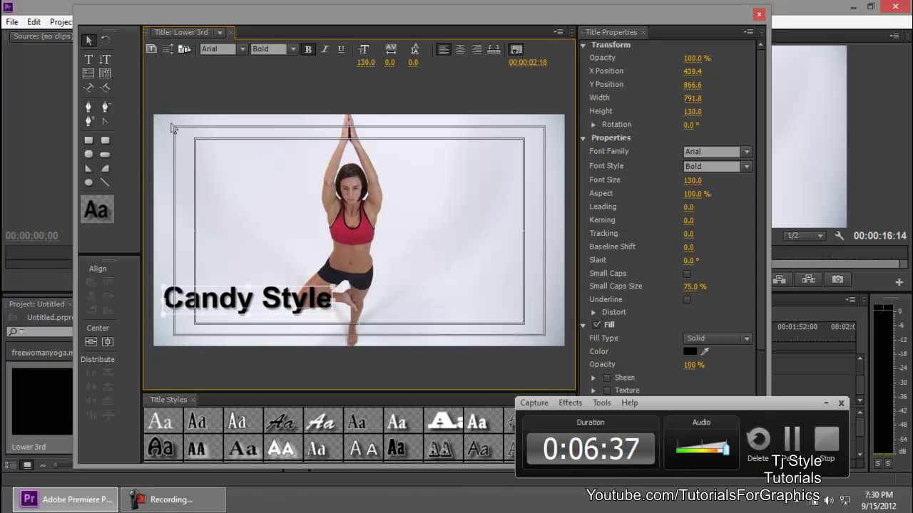
drag(230, 311, 259, 299)
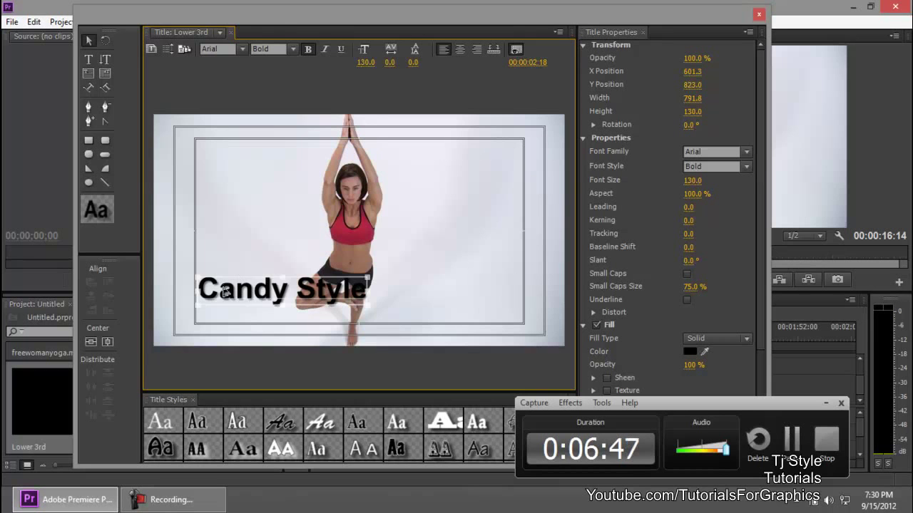
drag(282, 298, 283, 265)
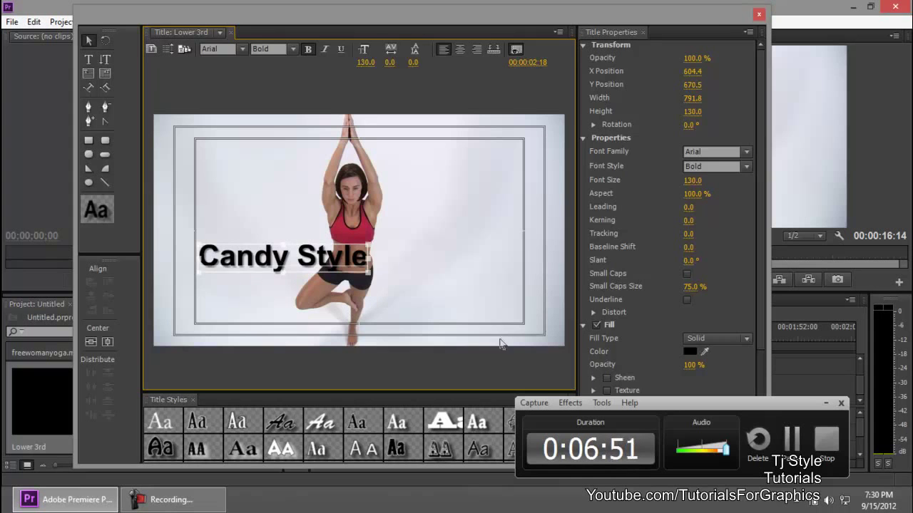
Reselect the Candy Style text and scroll Title Properties down to Fill and Shadow
click(462, 278)
click(276, 271)
mouse_move(758, 236)
mouse_down()
mouse_move(763, 299)
mouse_move(763, 289)
mouse_up()
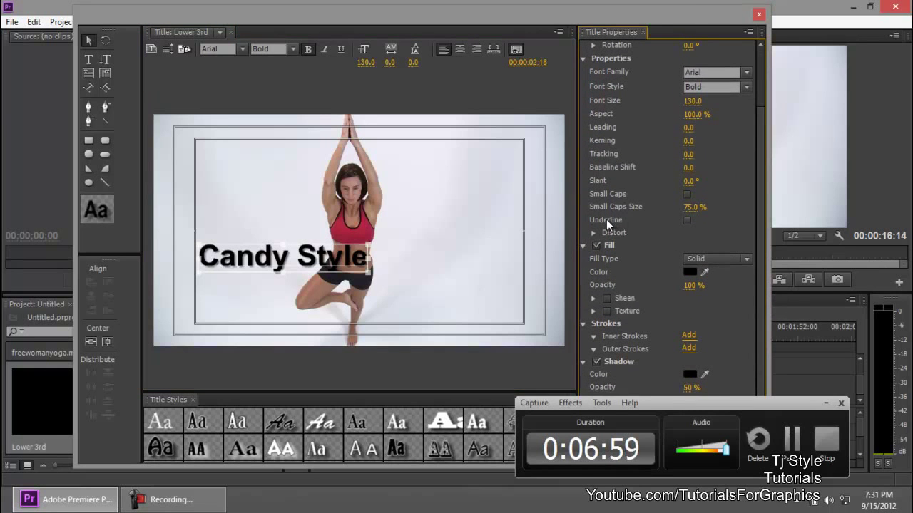
Underline Candy Style and drag it up to the woman's chest height
click(686, 220)
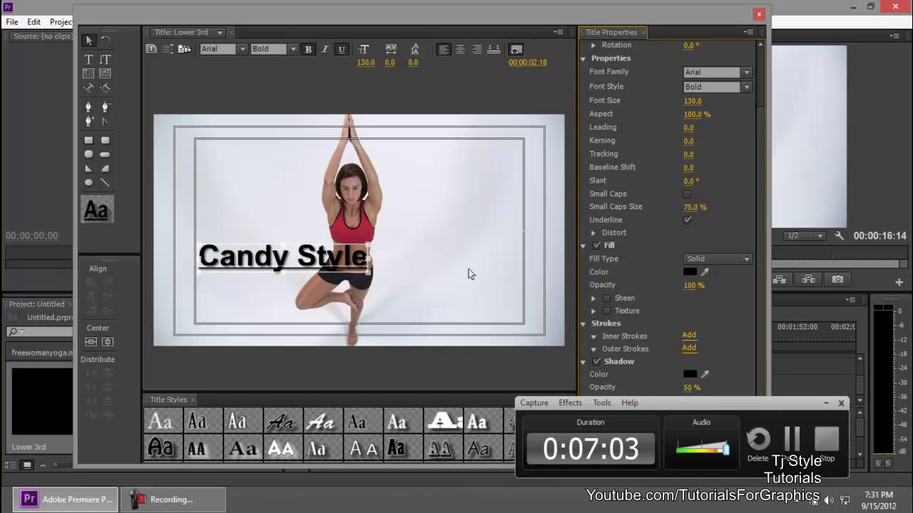
drag(323, 266, 319, 224)
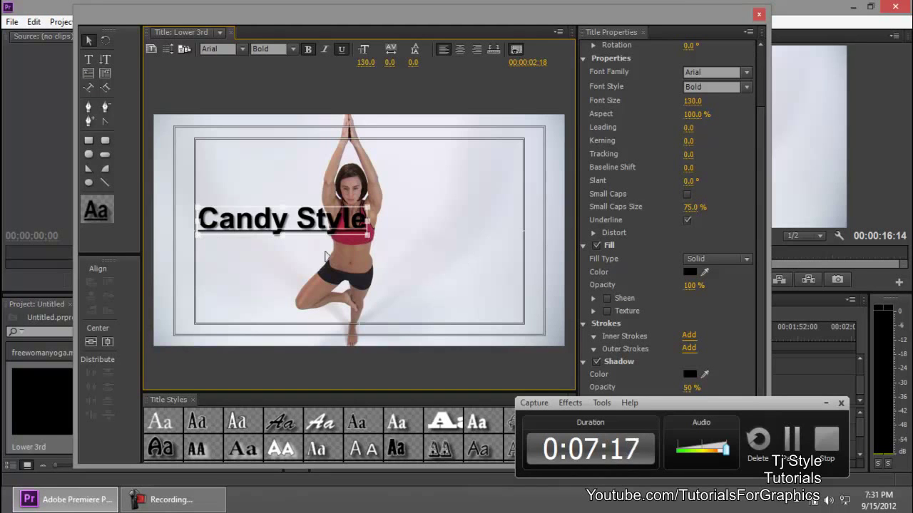
click(88, 59)
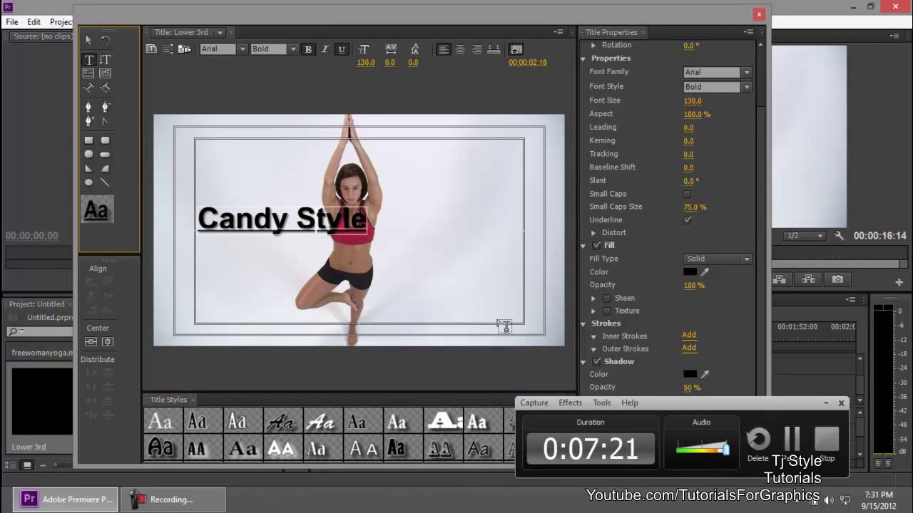
Duplicate Candy Style below itself, retype the copy as 'Yoga Instructor' and shrink it to size 72
click(89, 40)
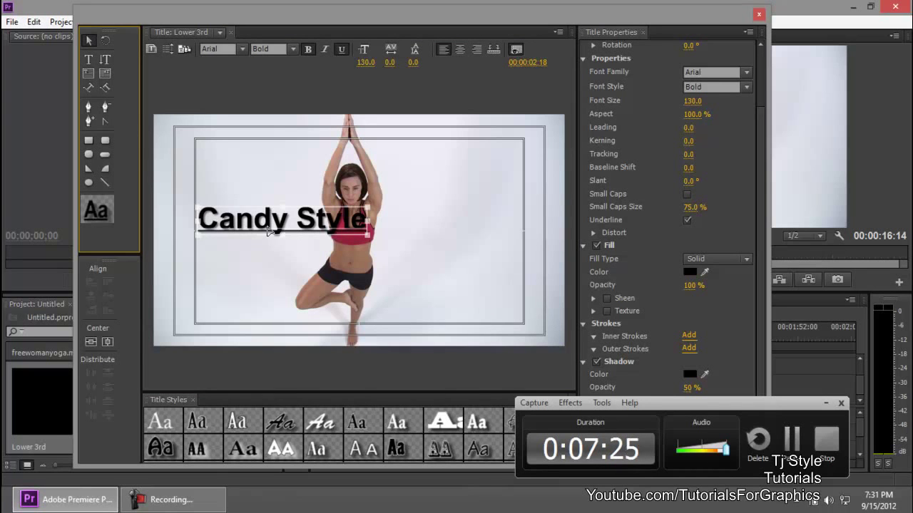
drag(271, 229, 268, 261)
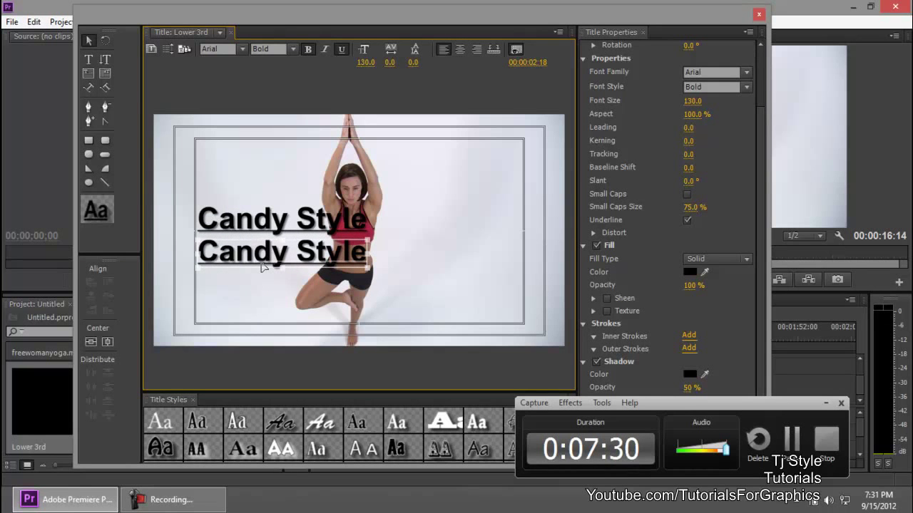
click(88, 60)
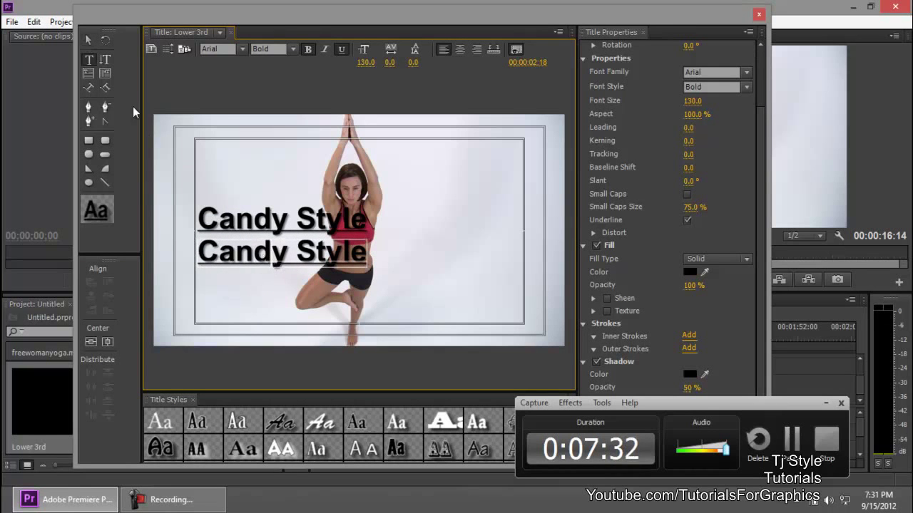
double_click(291, 255)
click(345, 255)
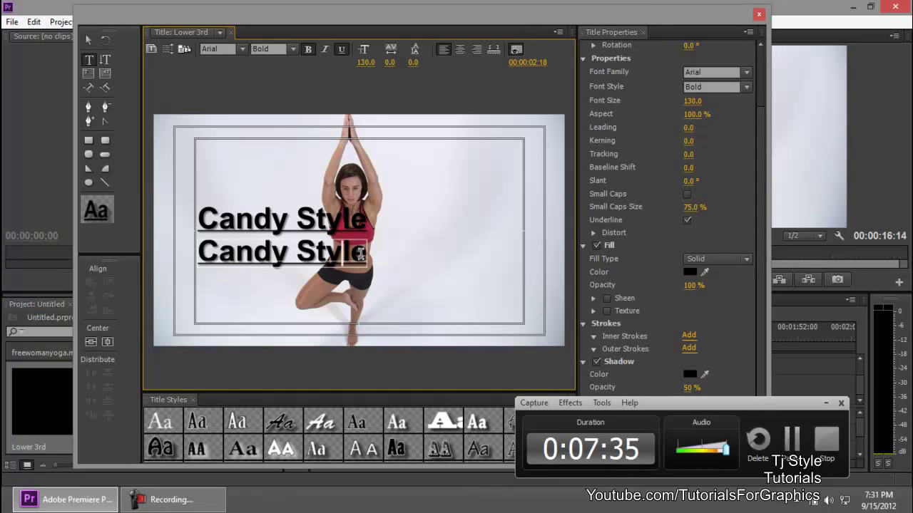
drag(367, 254, 187, 261)
text(Y)
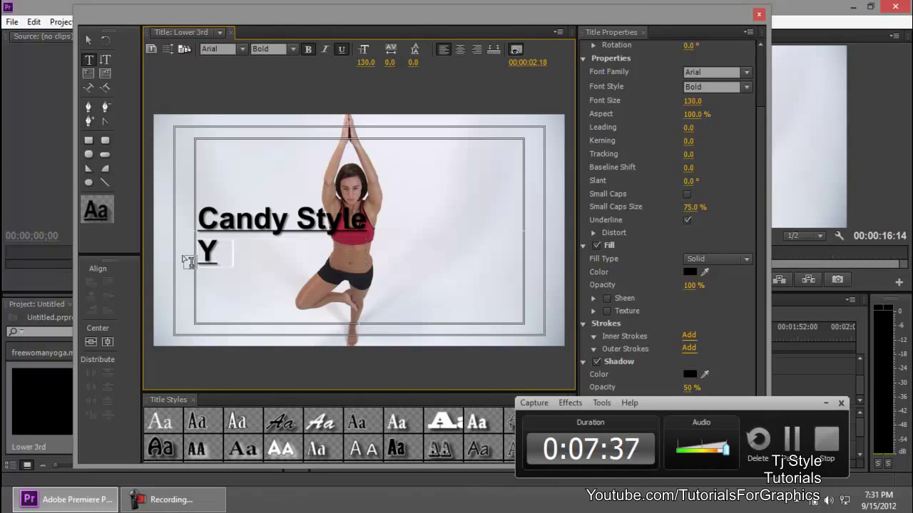
text(oga Instructor)
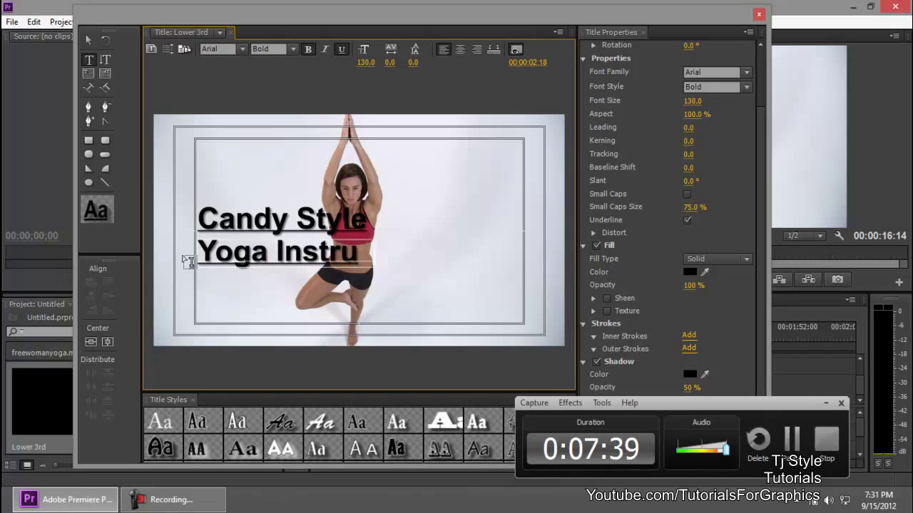
click(89, 41)
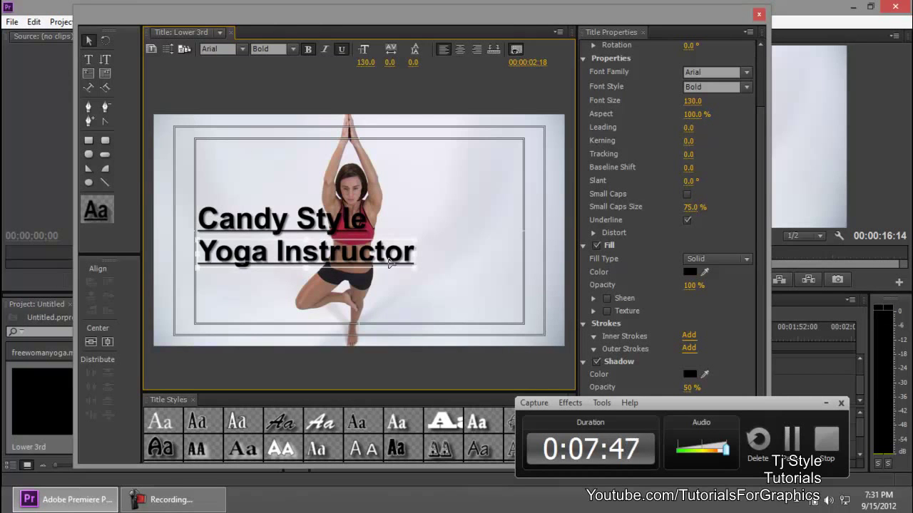
drag(367, 64, 325, 68)
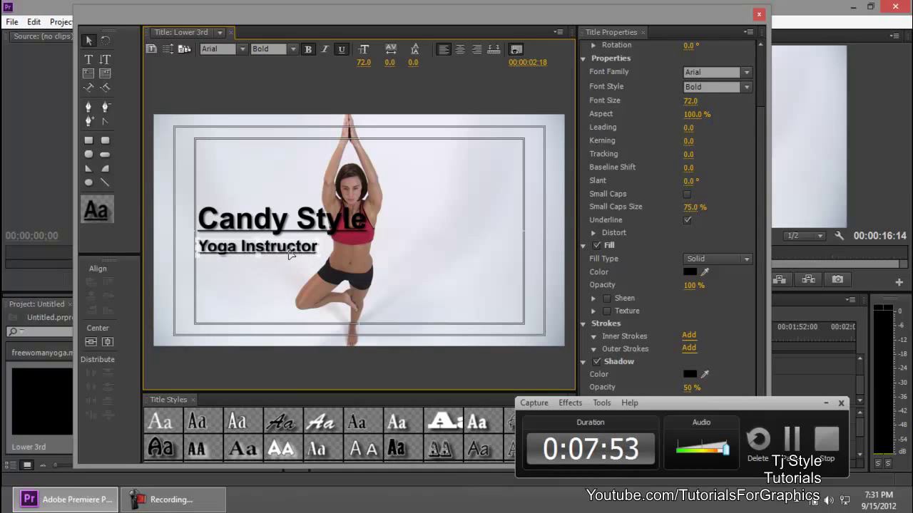
Select both title lines, left-align them and move them to the lower left (X 616.7, Y 804.9)
click(390, 271)
click(299, 250)
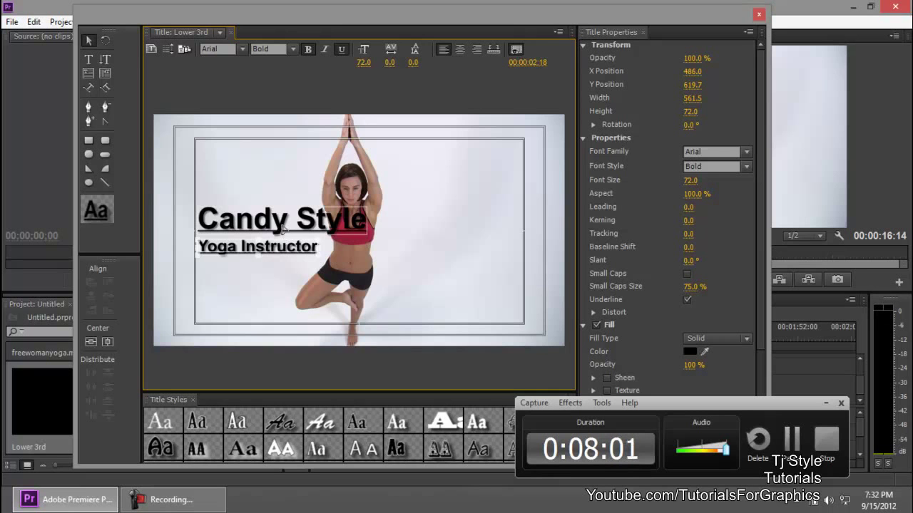
key(ctrl+a)
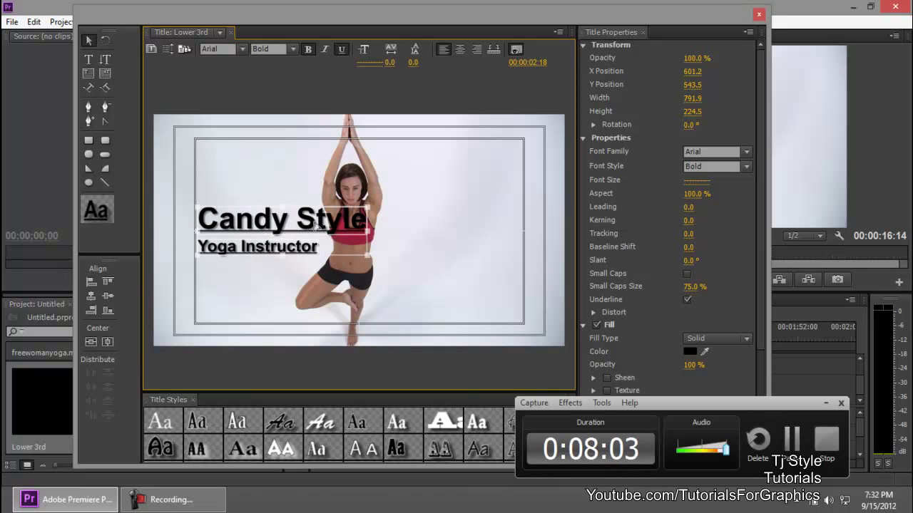
drag(311, 228, 315, 264)
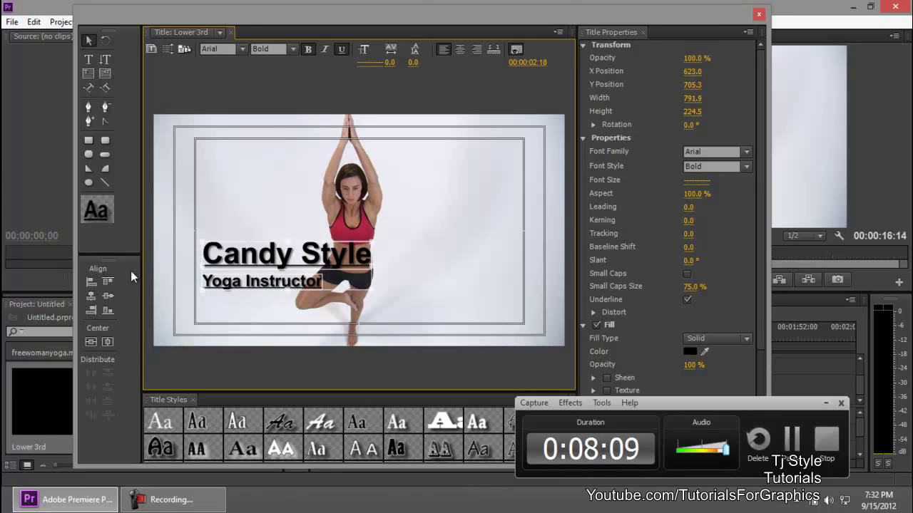
click(90, 281)
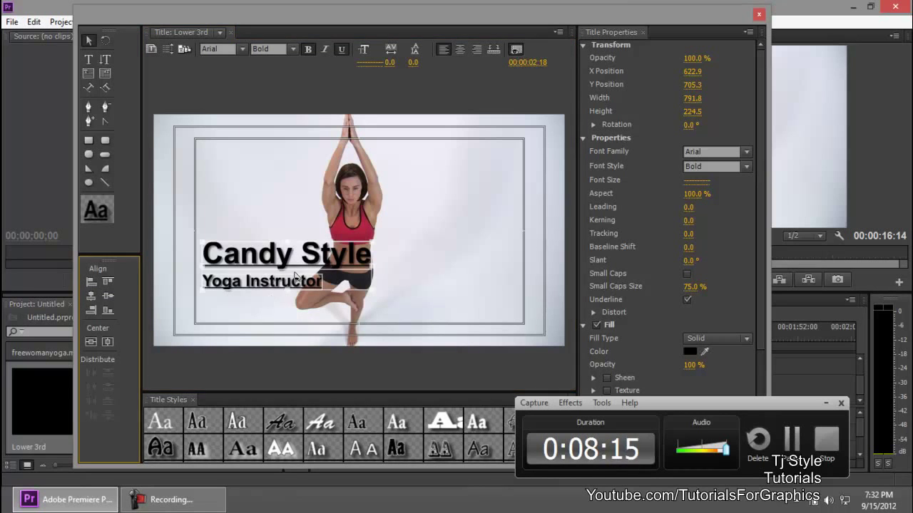
drag(237, 262, 240, 278)
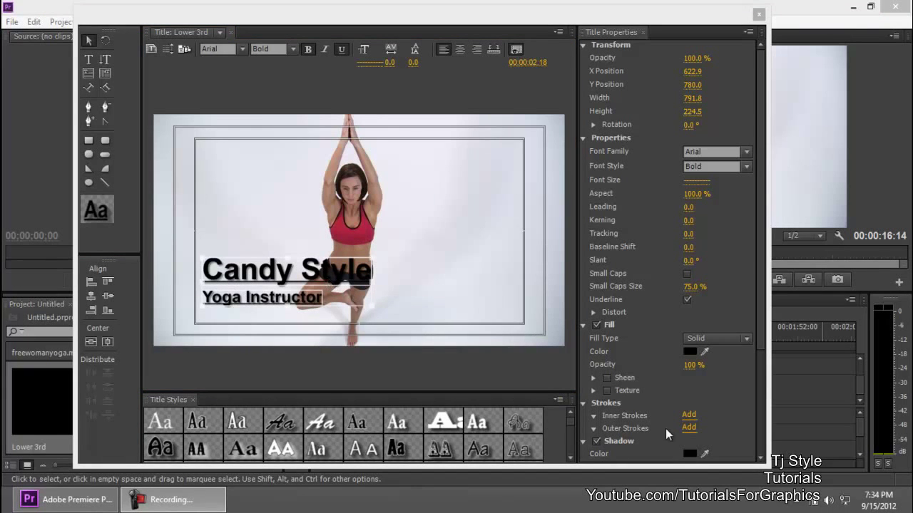
mouse_move(329, 278)
mouse_down()
mouse_move(320, 284)
mouse_move(328, 283)
mouse_up()
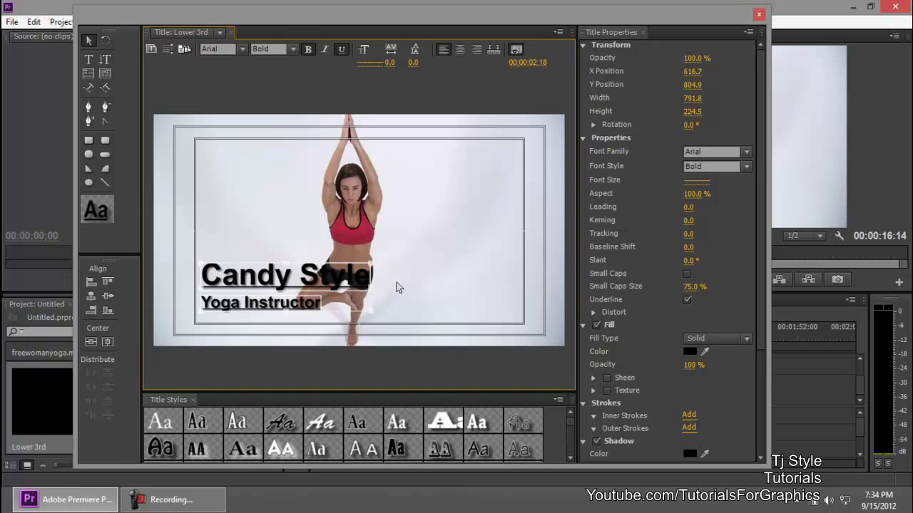
Align the left edges of Candy Style and Yoga Instructor
click(96, 271)
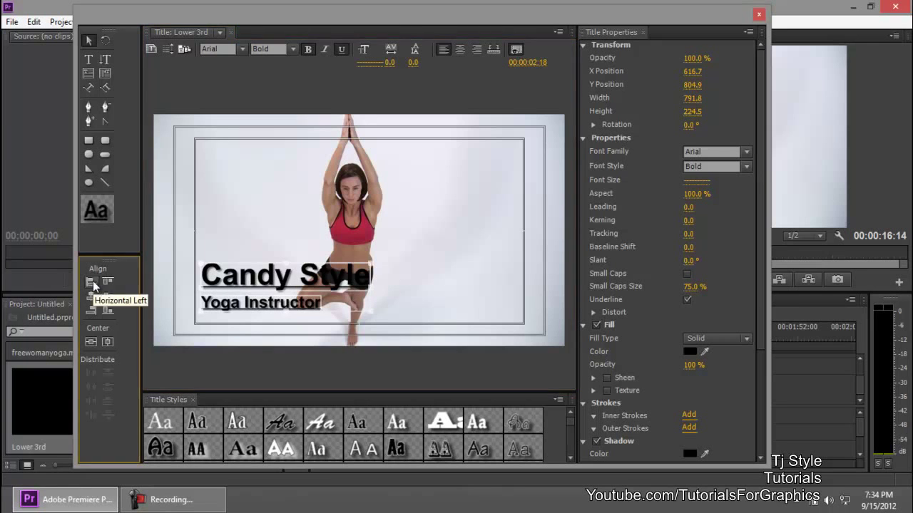
click(93, 284)
click(241, 265)
mouse_move(241, 278)
mouse_down()
mouse_move(252, 278)
mouse_move(241, 276)
mouse_up()
click(260, 246)
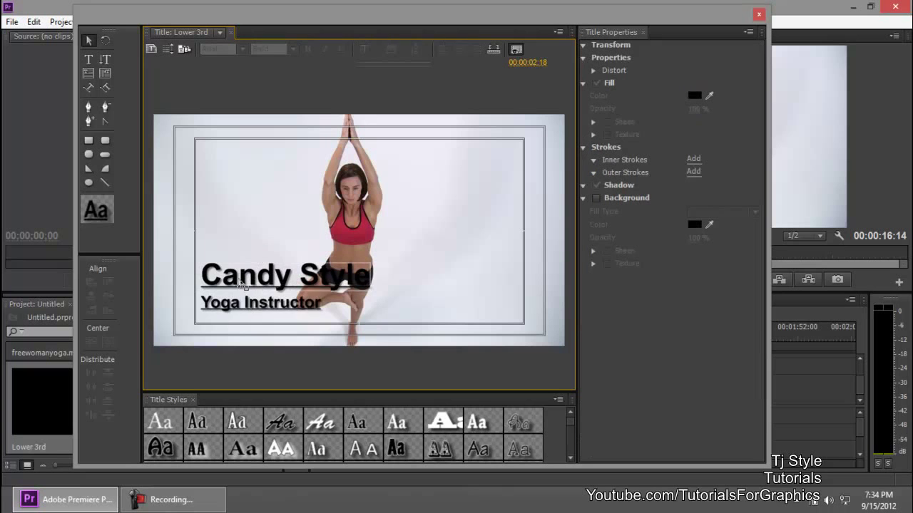
click(221, 285)
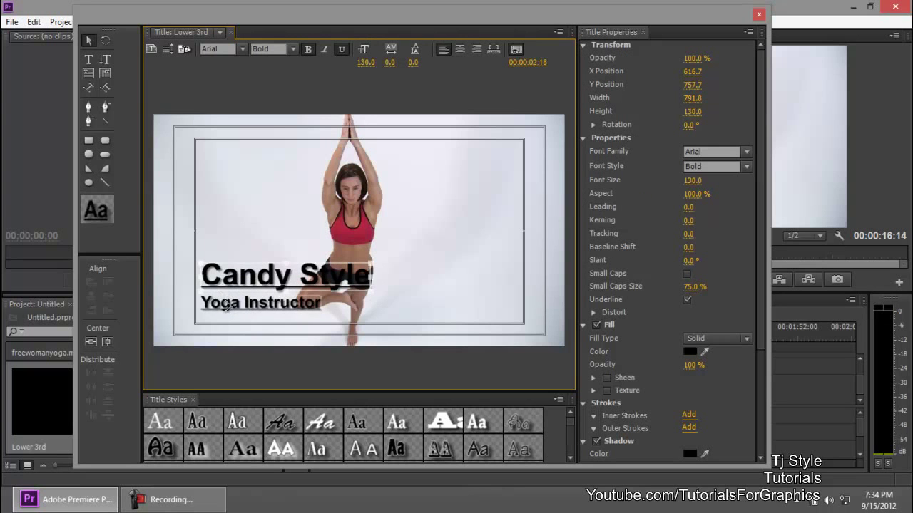
shift+click(228, 317)
click(92, 283)
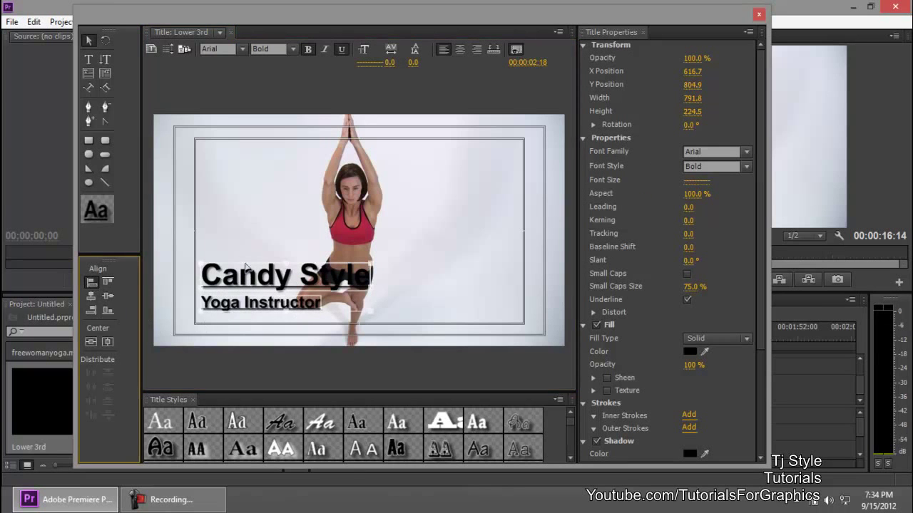
click(265, 234)
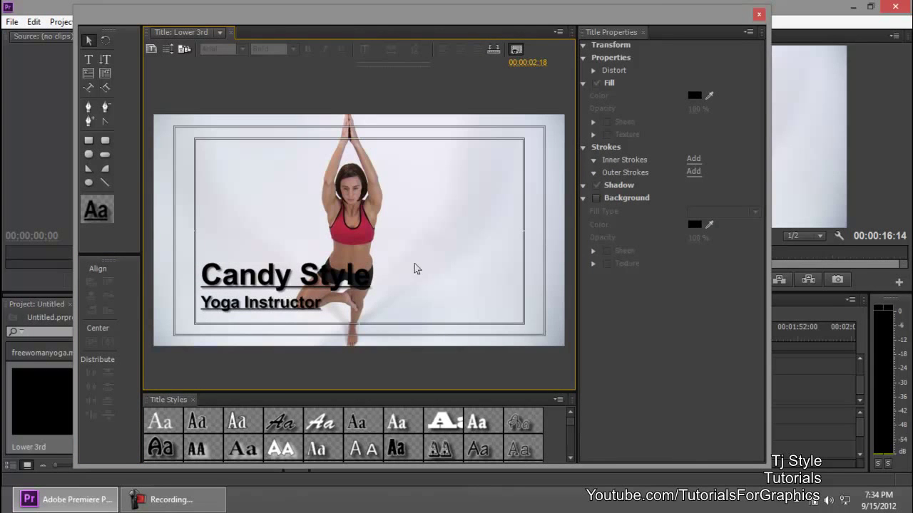
Shrink Yoga Instructor's font size from 72 to 68
click(357, 283)
click(295, 311)
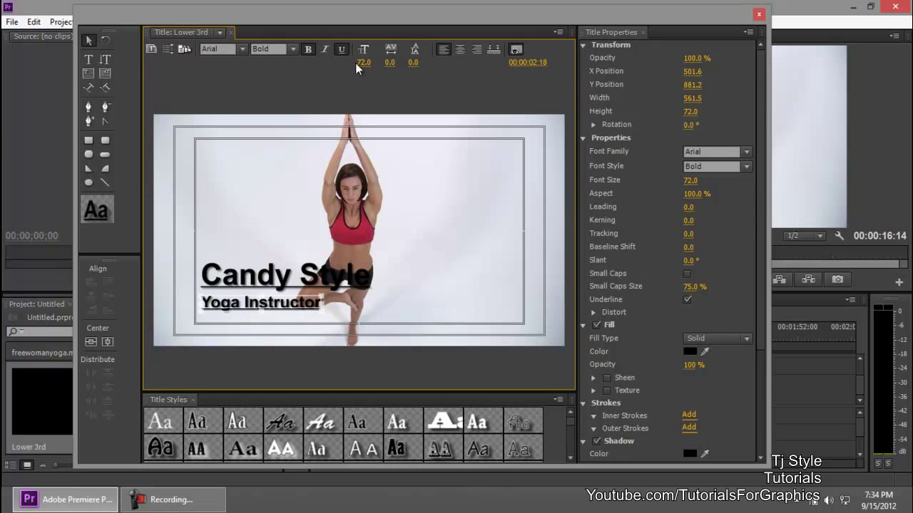
drag(363, 65, 350, 62)
click(322, 274)
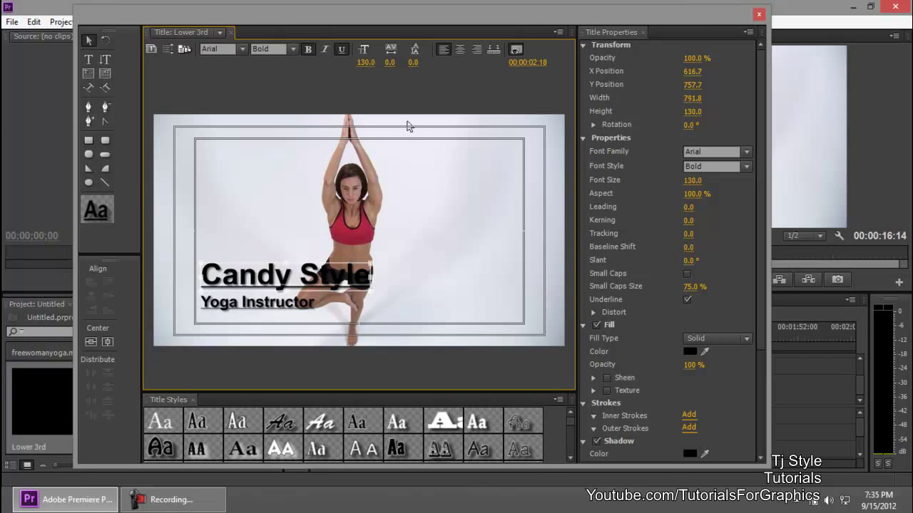
Set Candy Style's font size to 100 and nudge it slightly left and down
click(368, 63)
text(100)
key(Return)
drag(304, 282, 300, 289)
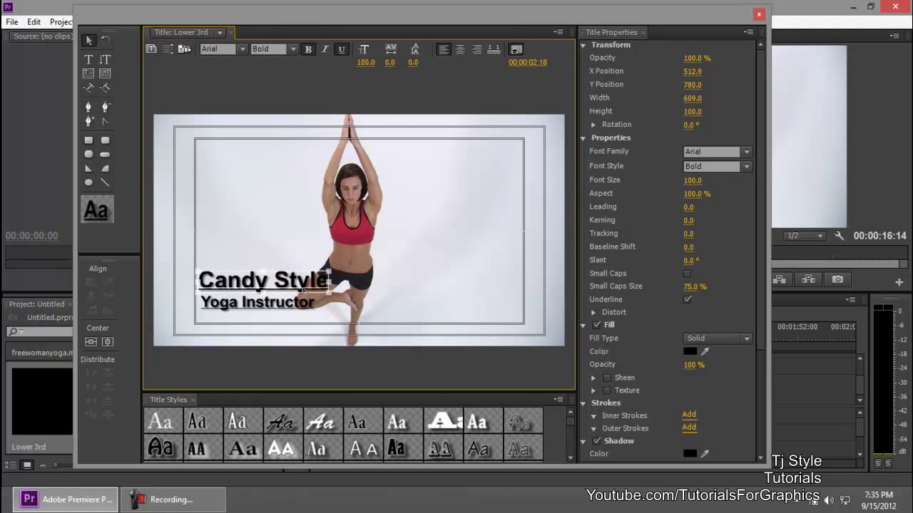
Shrink Yoga Instructor's font size further below 68
click(268, 312)
drag(363, 65, 347, 68)
click(414, 305)
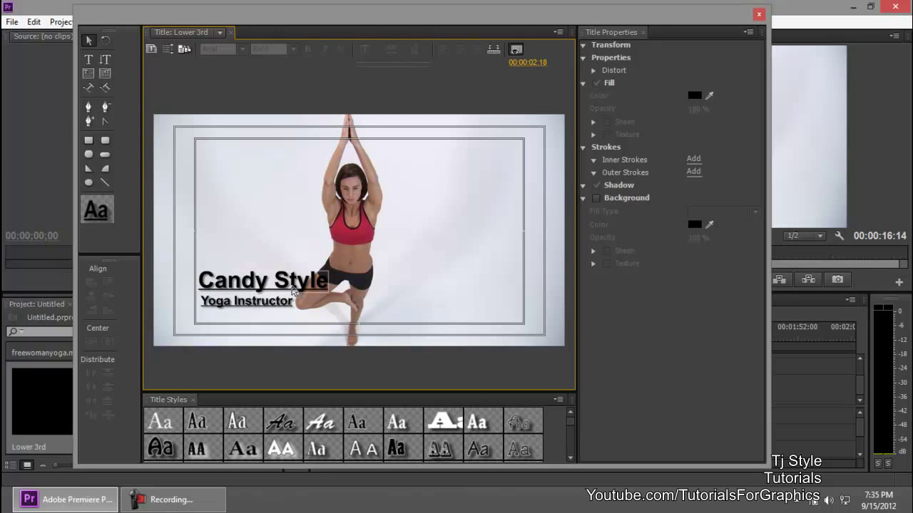
click(194, 508)
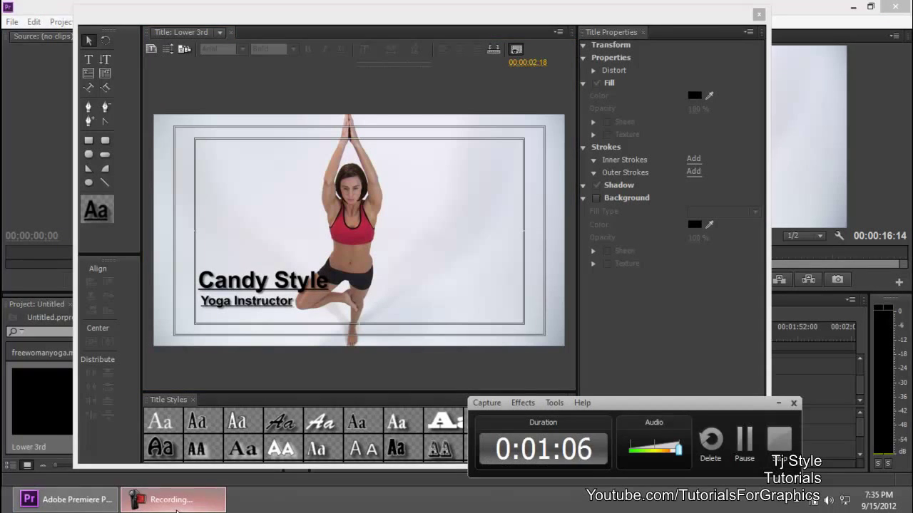
click(177, 508)
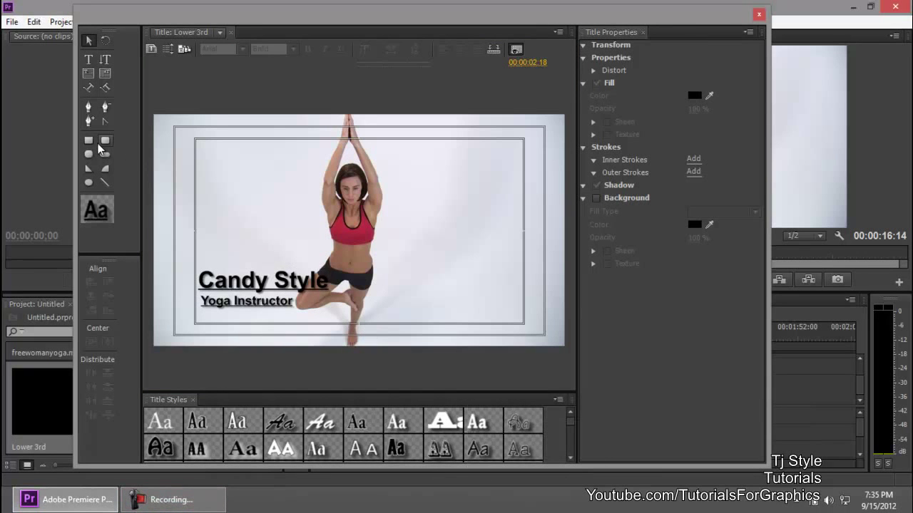
Draw a rounded rectangle bar across the lower third and stretch it wider
click(324, 11)
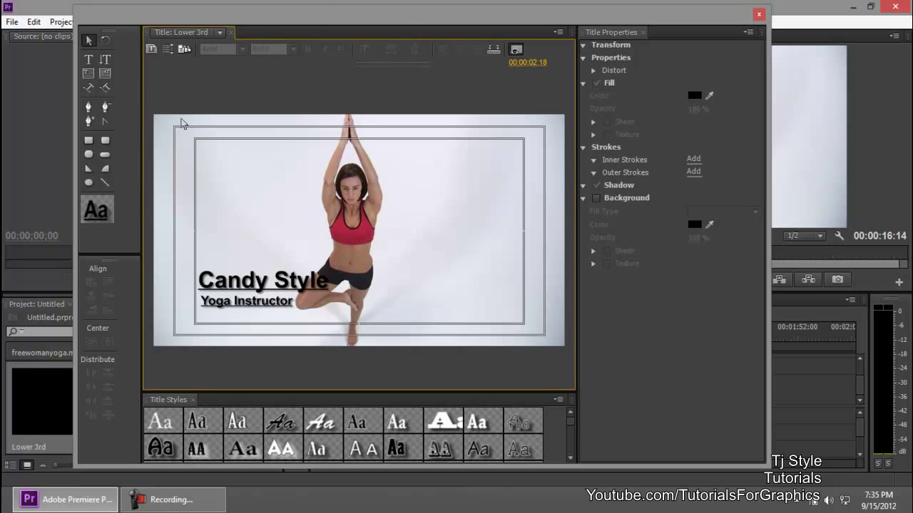
click(106, 155)
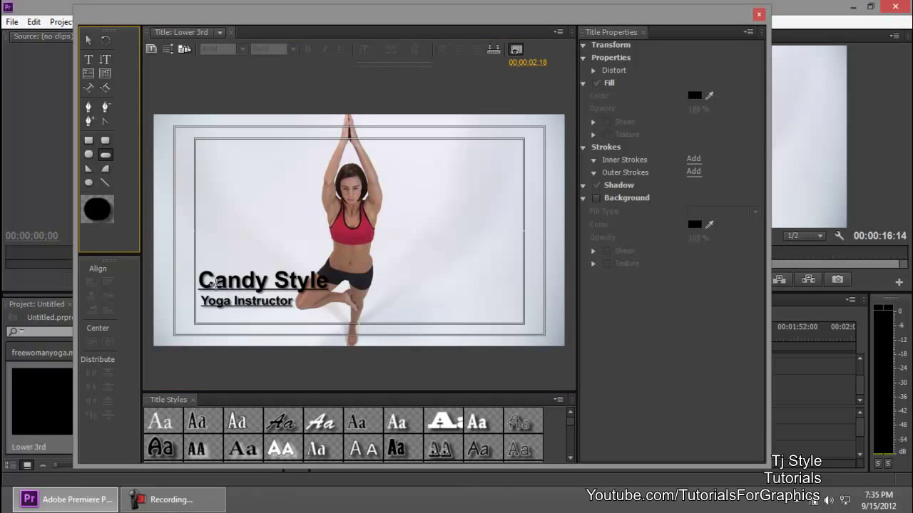
mouse_move(160, 260)
mouse_down()
mouse_move(279, 291)
mouse_move(574, 321)
mouse_move(558, 317)
mouse_up()
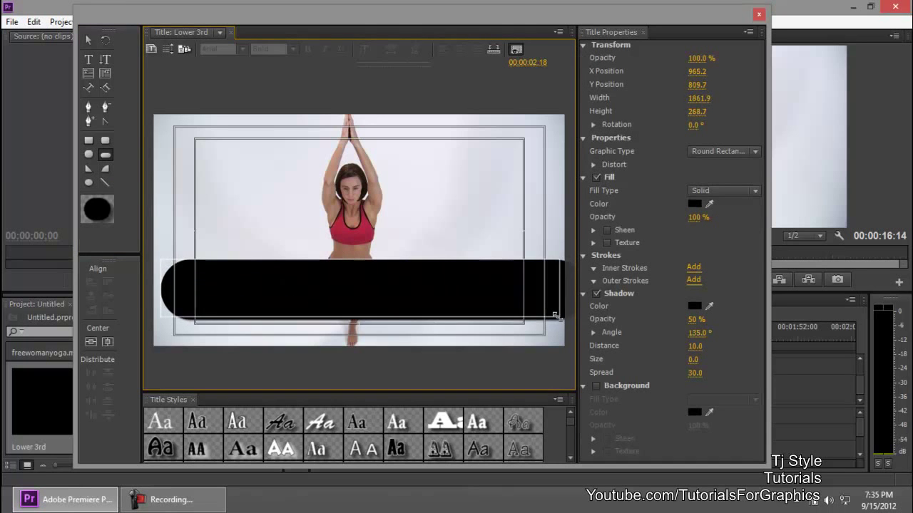
drag(559, 318, 568, 319)
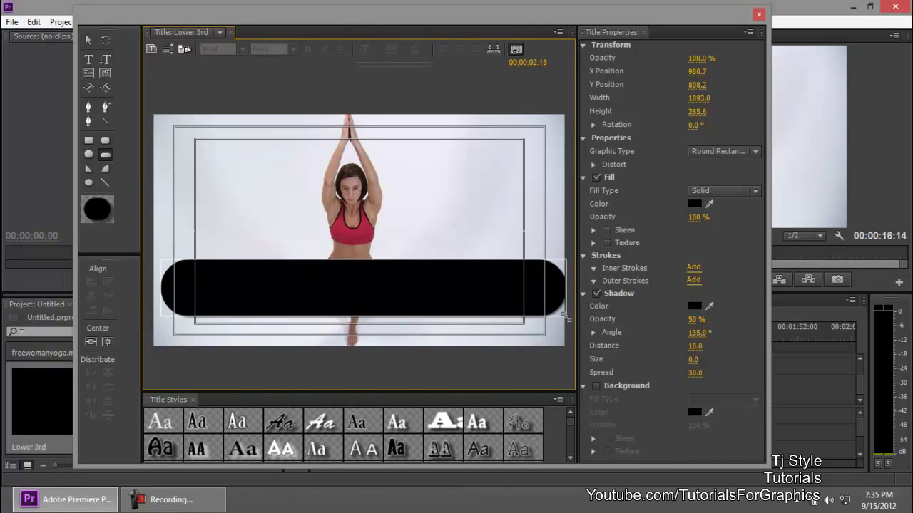
drag(568, 318, 568, 318)
Move the rounded bar left and down, undoing trial resizes (1893 × 265.6)
click(88, 40)
click(360, 300)
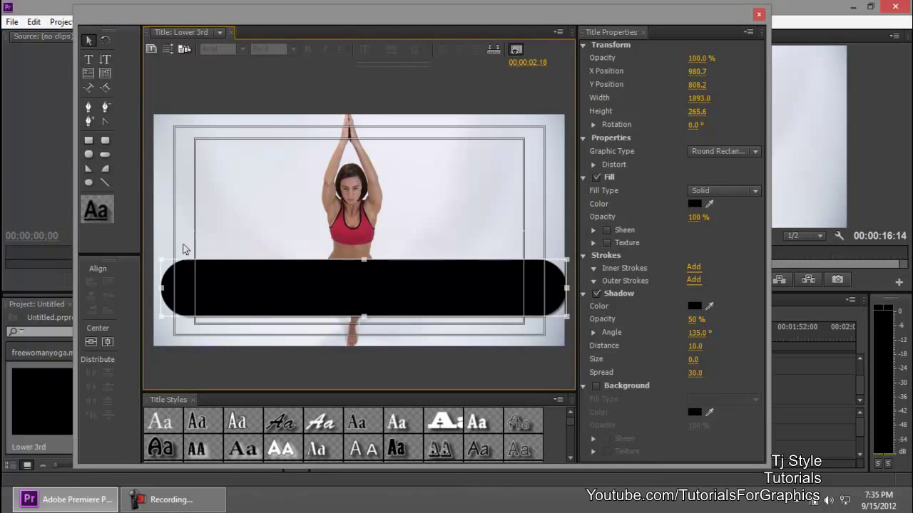
drag(163, 261, 216, 280)
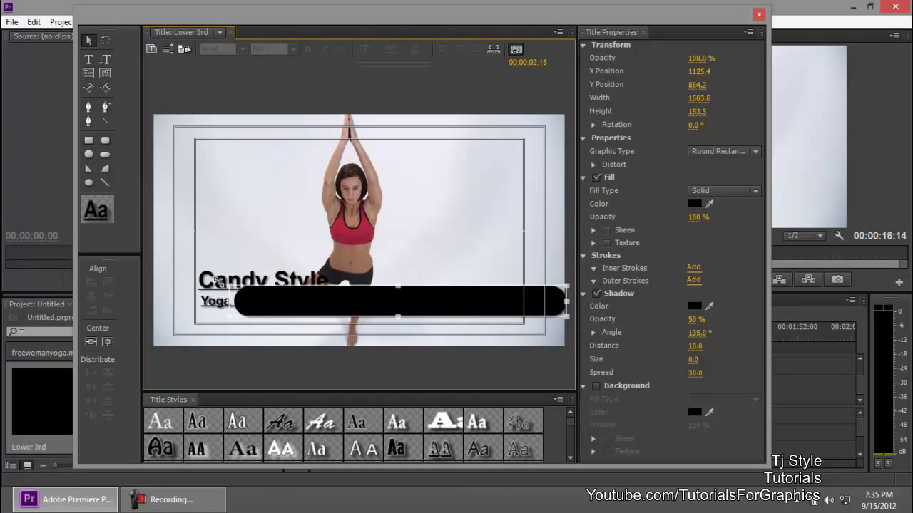
key(ctrl+z)
drag(363, 318, 363, 341)
key(ctrl+z)
drag(364, 261, 367, 283)
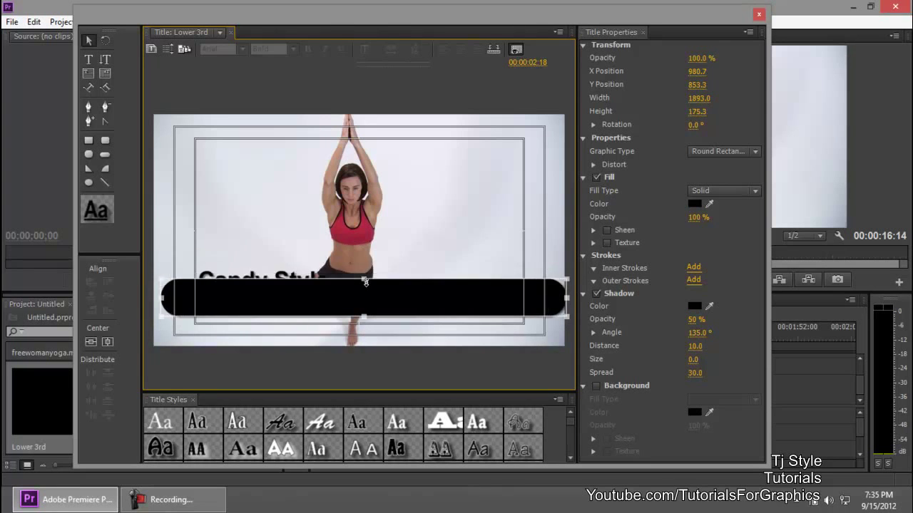
key(ctrl+z)
drag(440, 298, 427, 308)
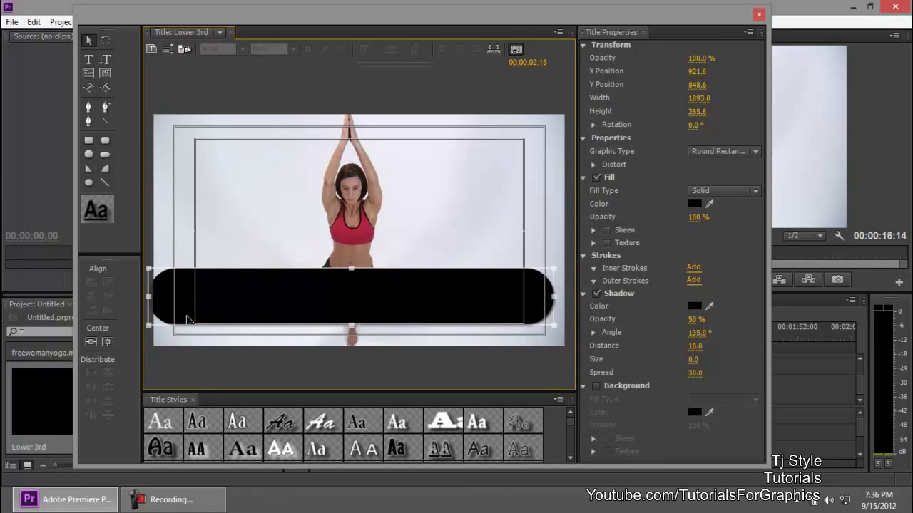
Give the bar a linear gradient fill with a dark blue left stop
click(613, 41)
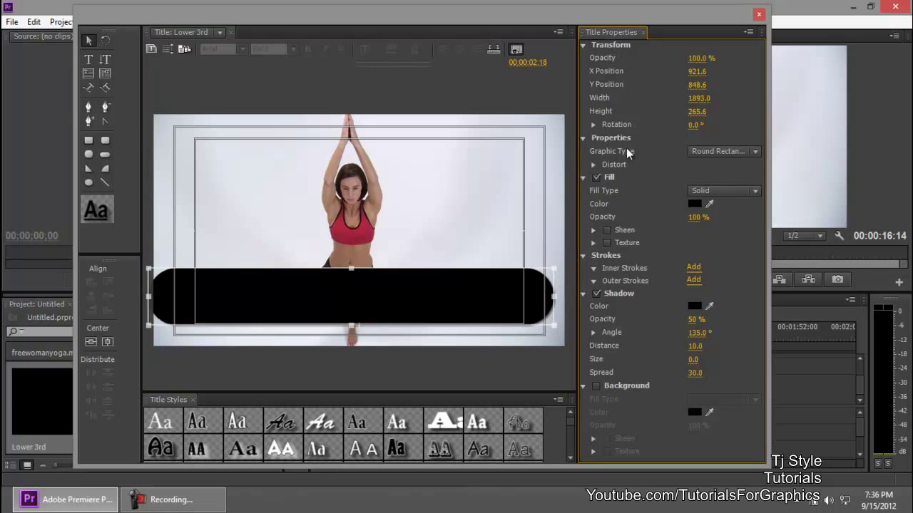
click(697, 192)
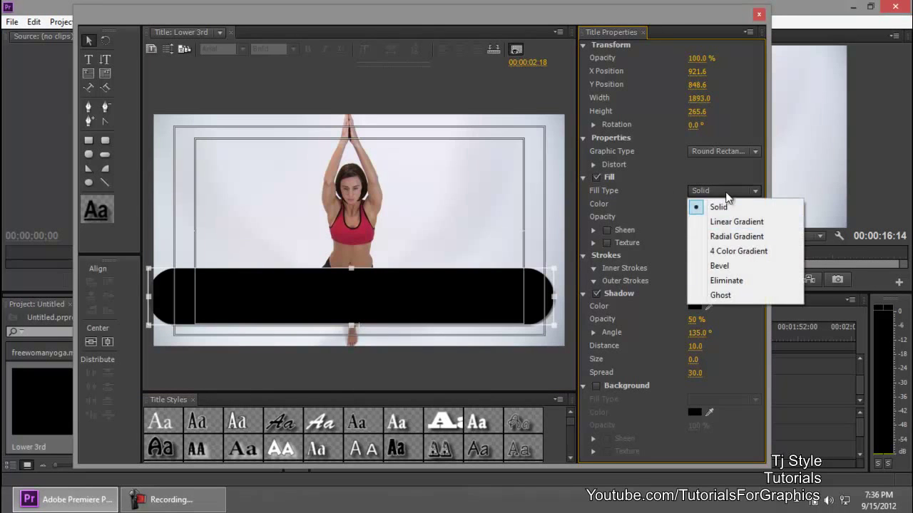
click(715, 220)
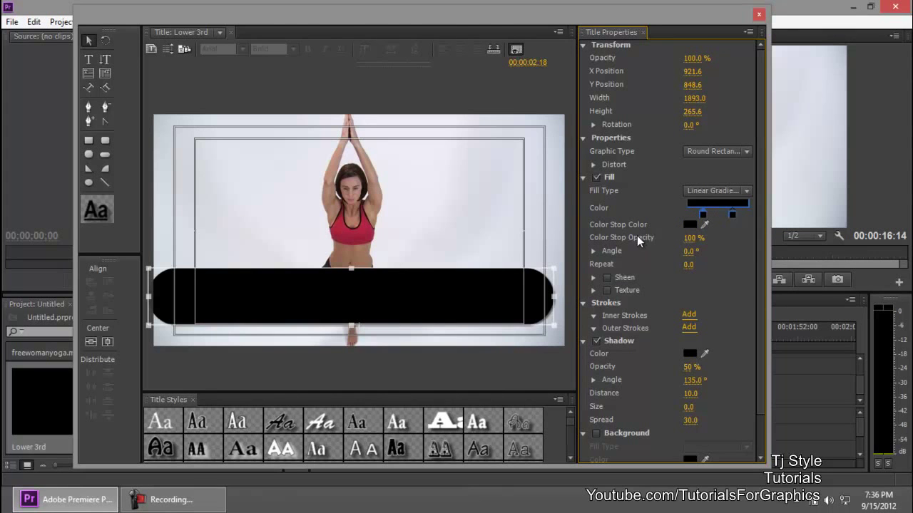
double_click(704, 214)
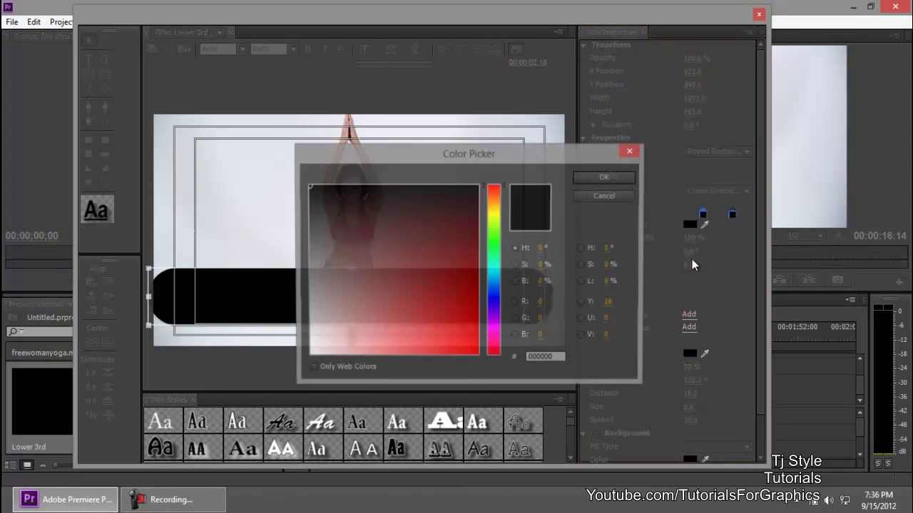
drag(359, 268, 260, 364)
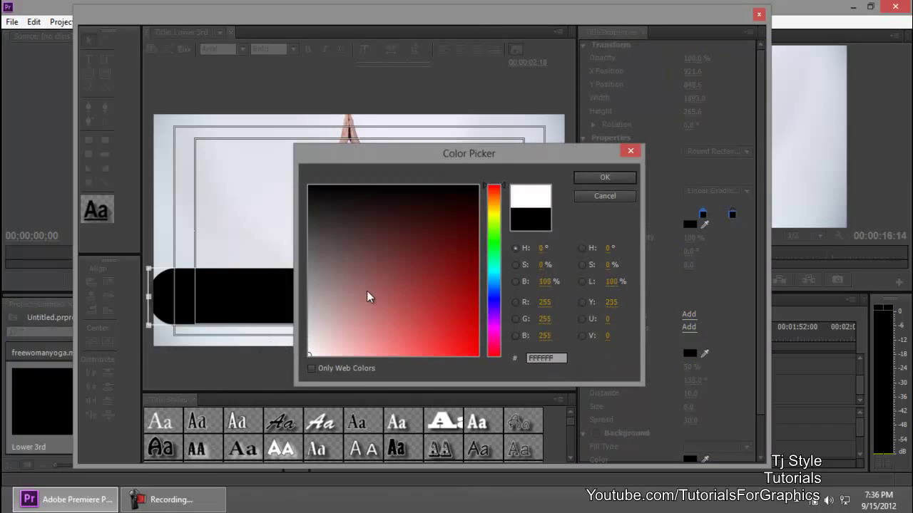
click(603, 178)
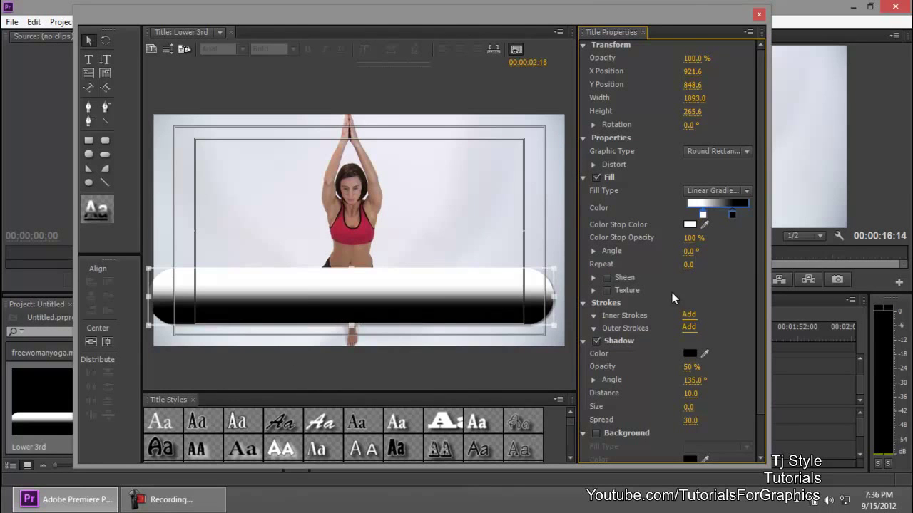
drag(703, 215, 695, 216)
double_click(695, 216)
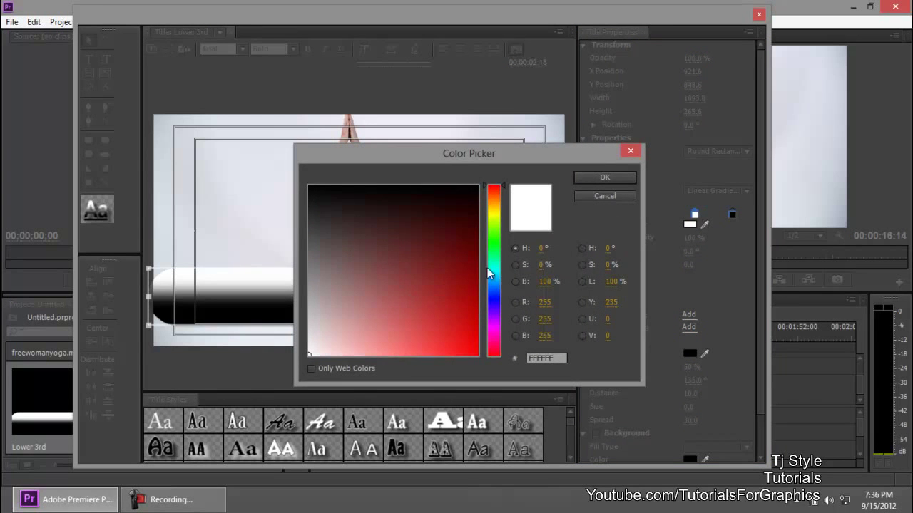
drag(488, 269, 493, 294)
click(451, 274)
click(604, 178)
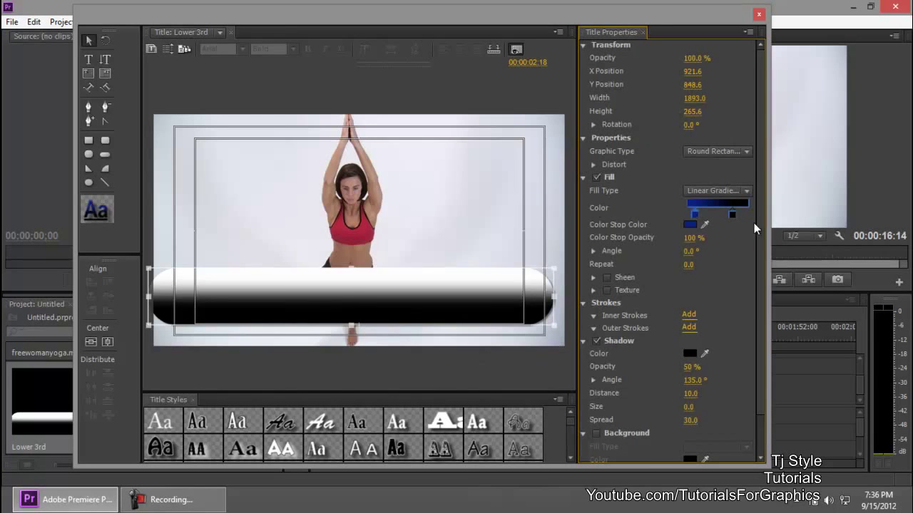
Set the right gradient stop to medium blue and the gradient angle to 90°
double_click(732, 215)
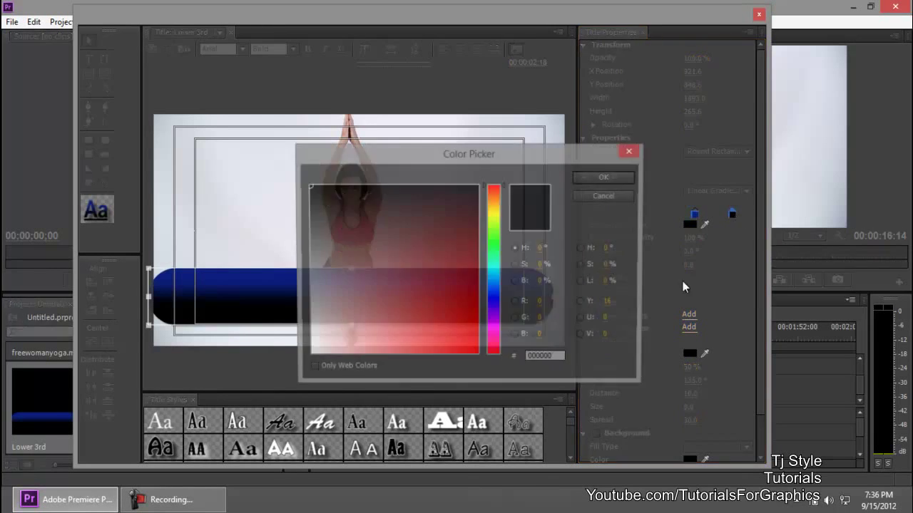
click(492, 292)
click(403, 293)
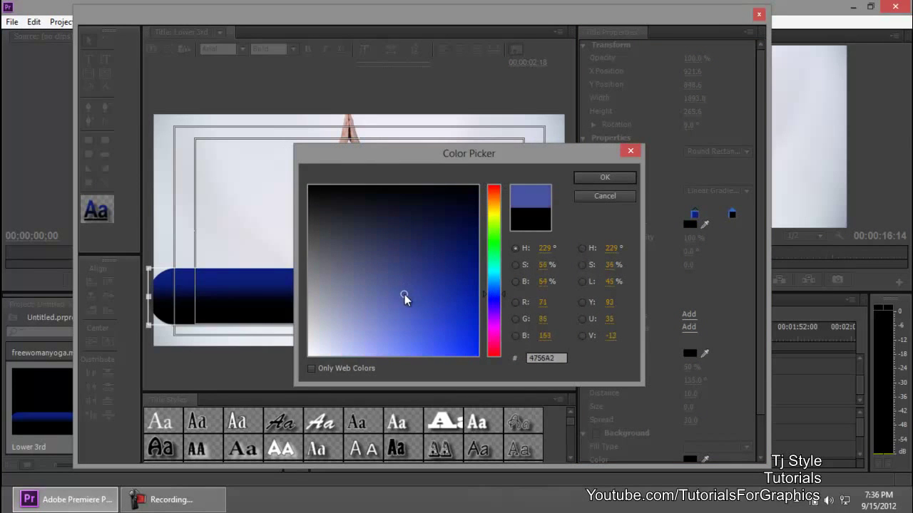
click(632, 178)
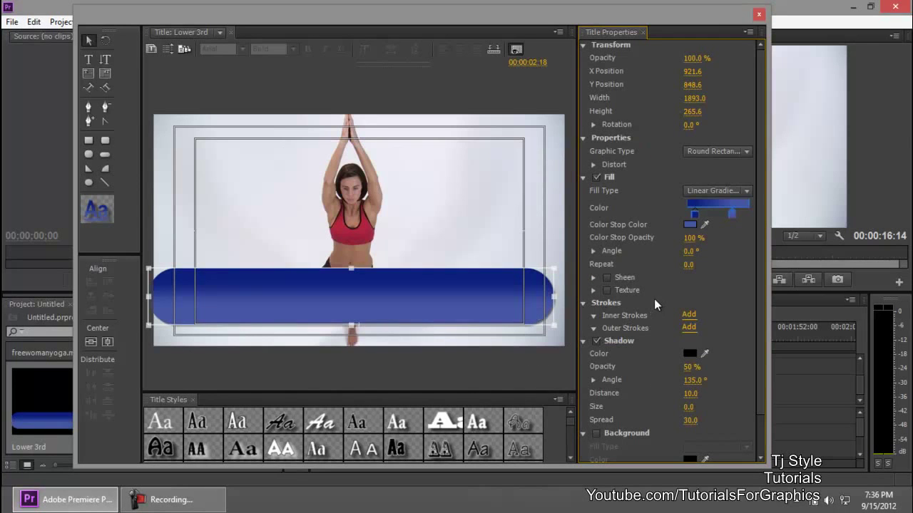
click(688, 251)
text(90)
key(Return)
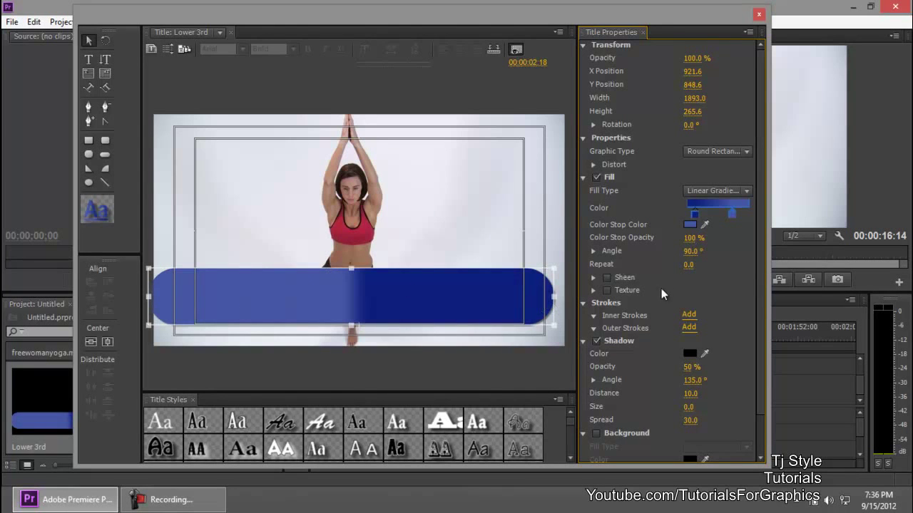
Try fading the left stop to transparent, then undo and delete the gradient bar
drag(685, 212, 746, 211)
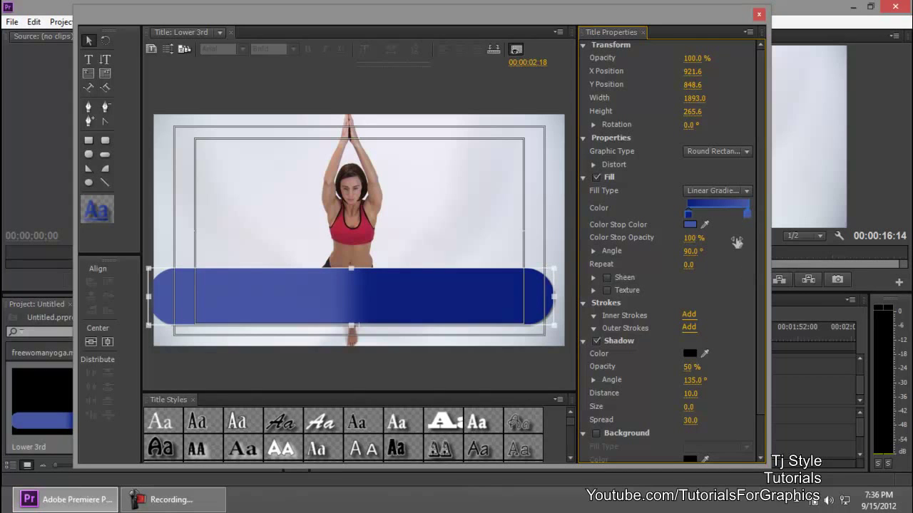
drag(757, 245, 686, 249)
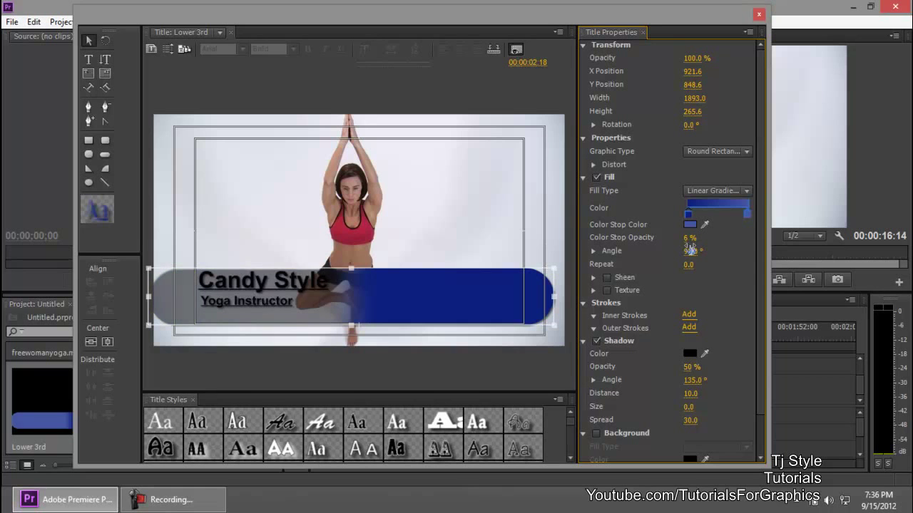
mouse_move(460, 286)
mouse_down()
mouse_move(462, 276)
mouse_move(467, 287)
mouse_up()
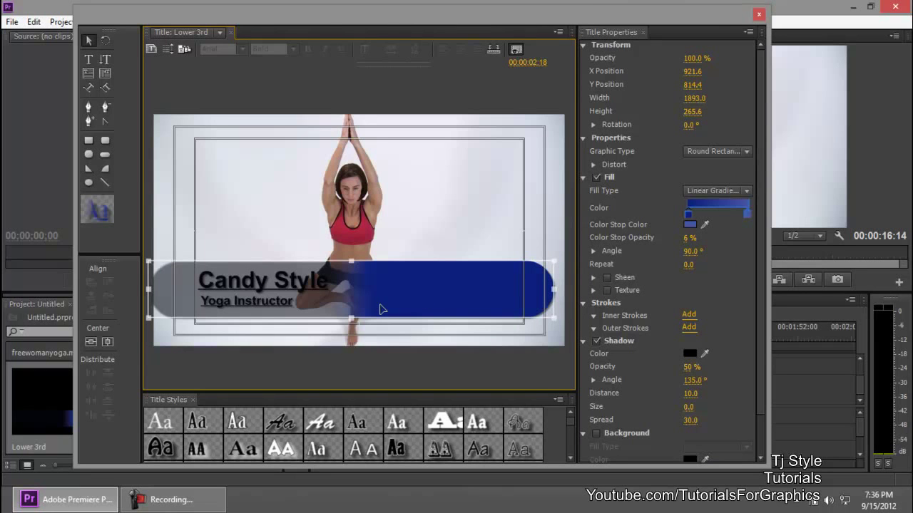
key(ctrl+z)
key(ctrl+z)
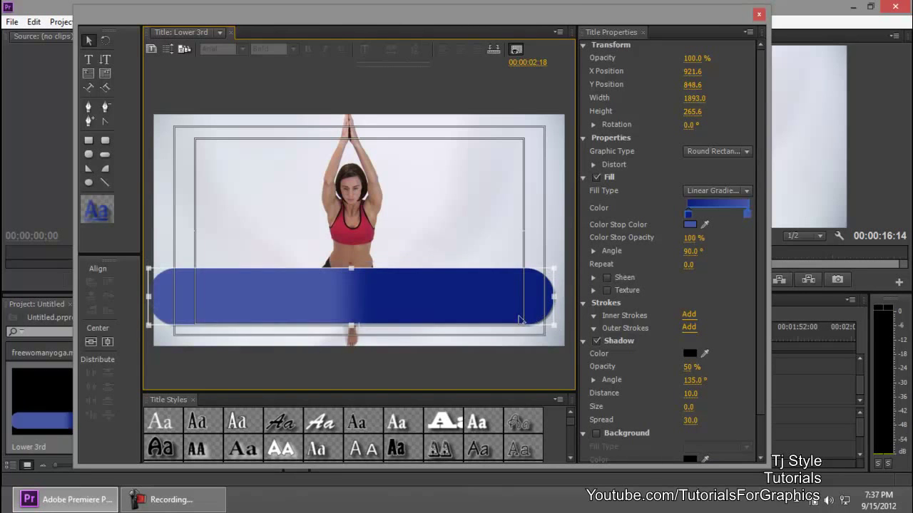
key(Delete)
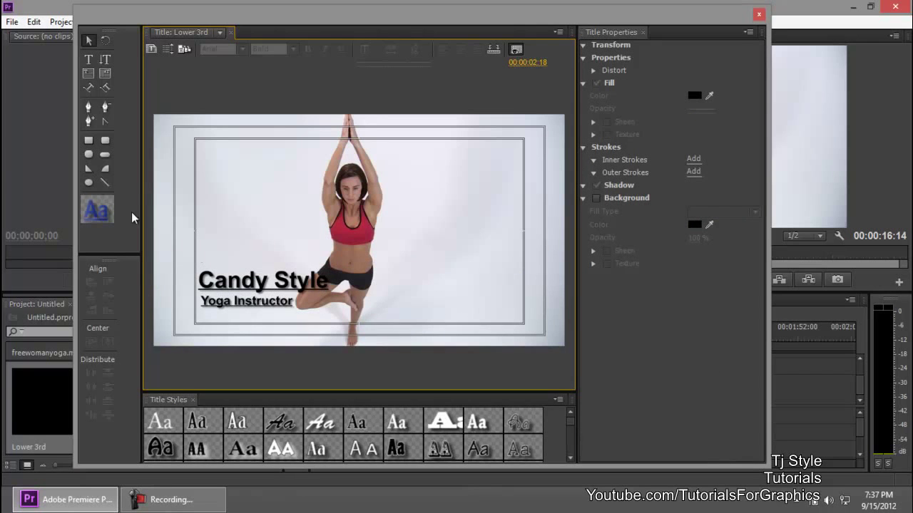
Draw a new rounded rectangle bar over the title
click(105, 154)
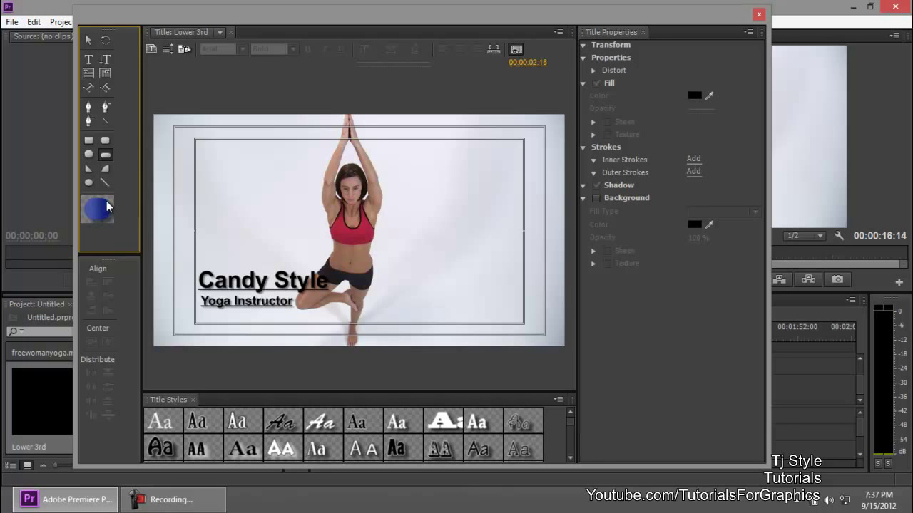
drag(153, 256, 566, 320)
key(v)
Give the bar a solid black fill and move it to the top of the frame (Y 223.0)
click(718, 190)
click(706, 204)
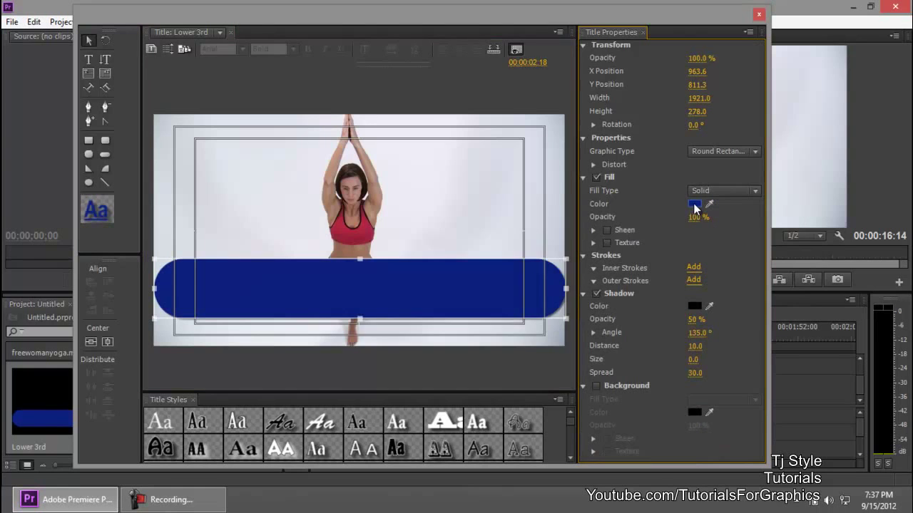
click(693, 204)
drag(448, 306, 288, 179)
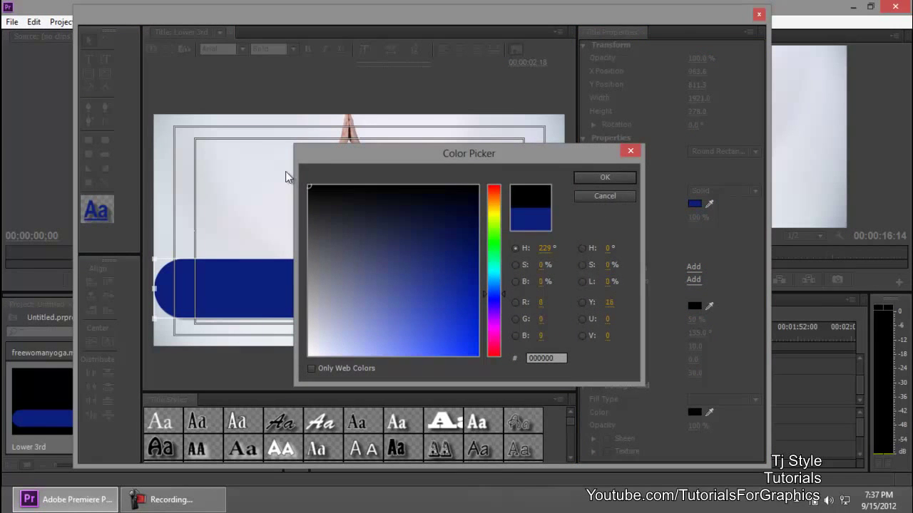
click(576, 182)
drag(421, 301, 404, 388)
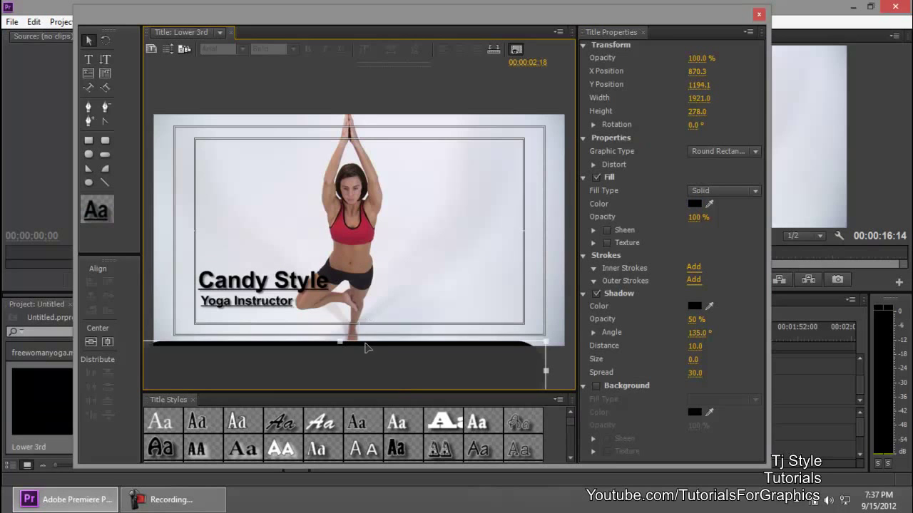
drag(385, 349, 398, 273)
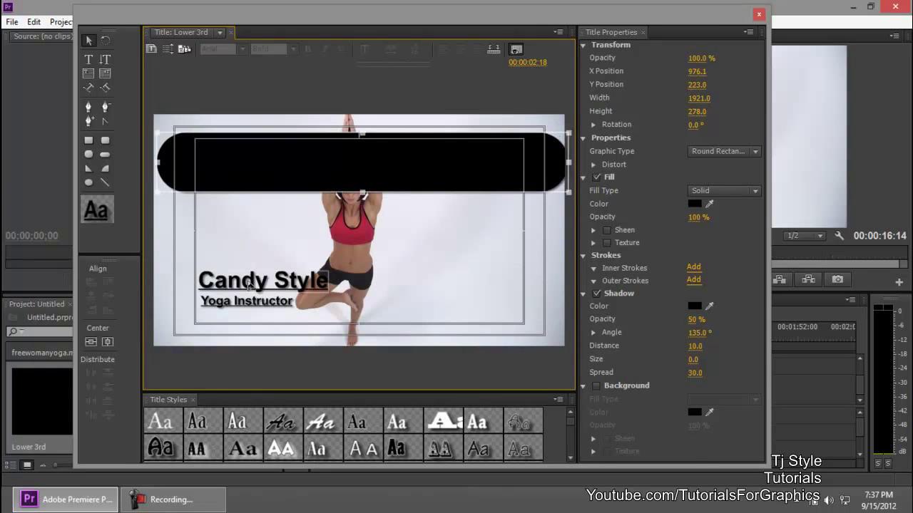
Color Candy Style white (FFFFFF) and Yoga Instructor pale yellow (CED670)
click(249, 283)
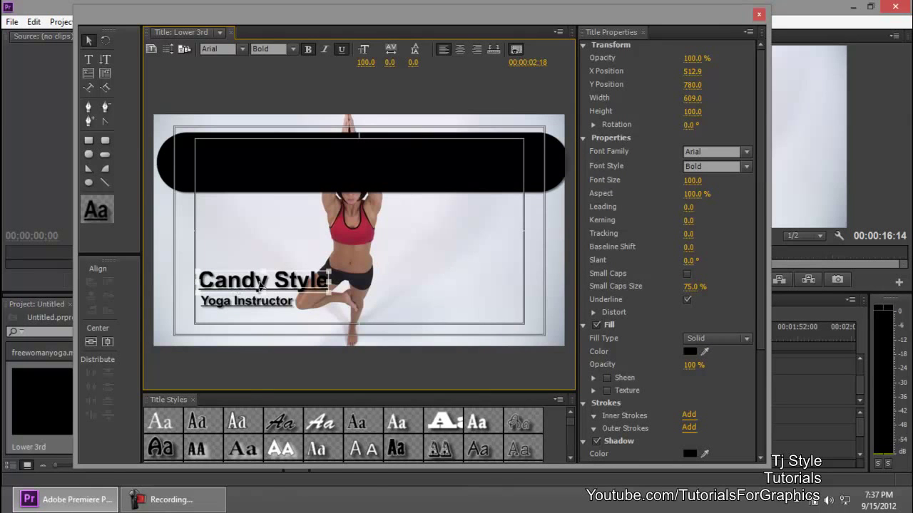
click(690, 352)
click(309, 353)
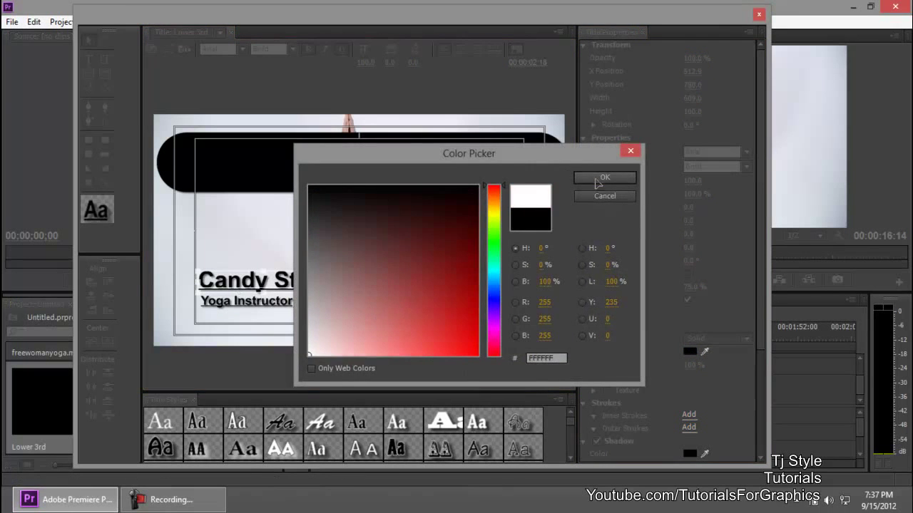
click(604, 177)
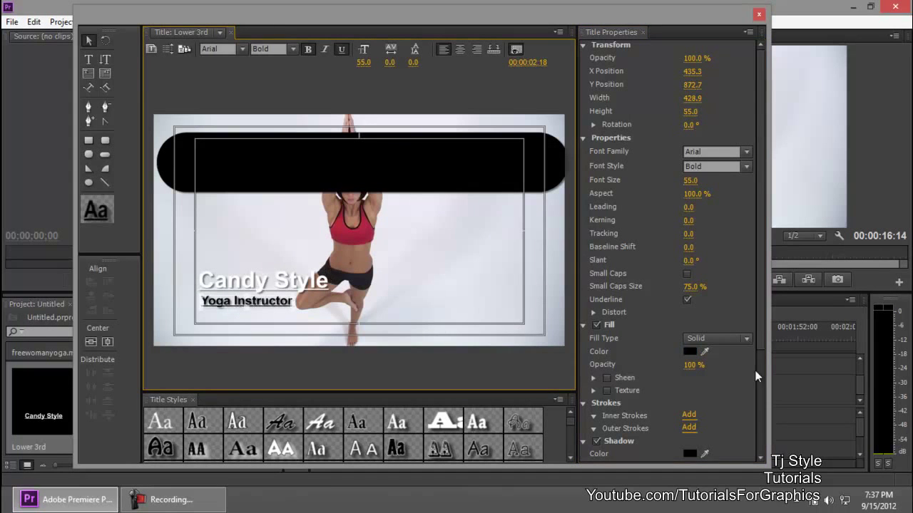
click(689, 351)
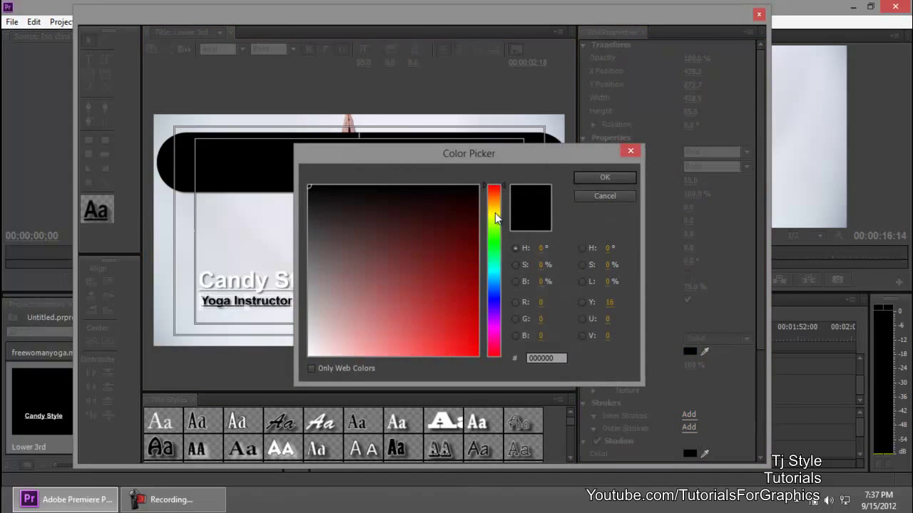
click(495, 214)
click(389, 328)
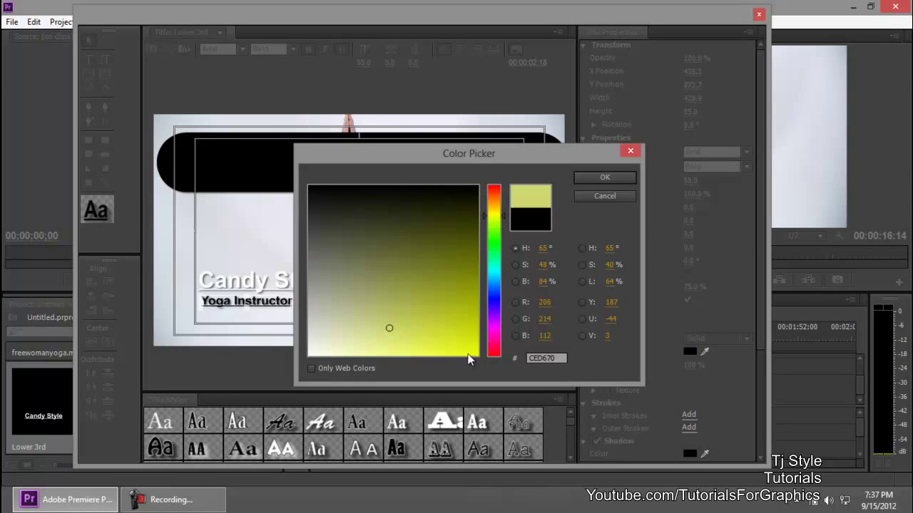
click(603, 177)
Move the black rounded bar down into the lower third
click(469, 279)
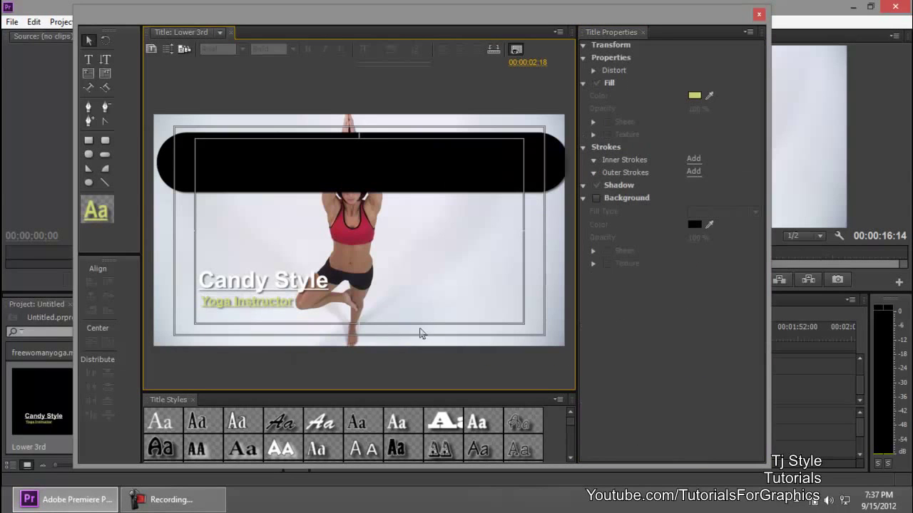
click(400, 168)
drag(426, 175, 381, 310)
Send the black bar to the back behind the text and nudge it to X 767.6, Y 830.0
click(499, 257)
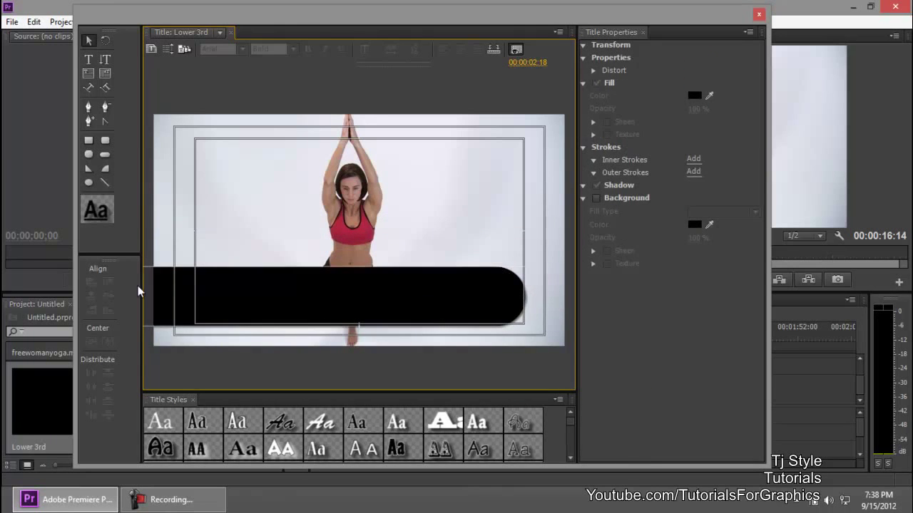
click(326, 291)
right_click(326, 289)
key(Escape)
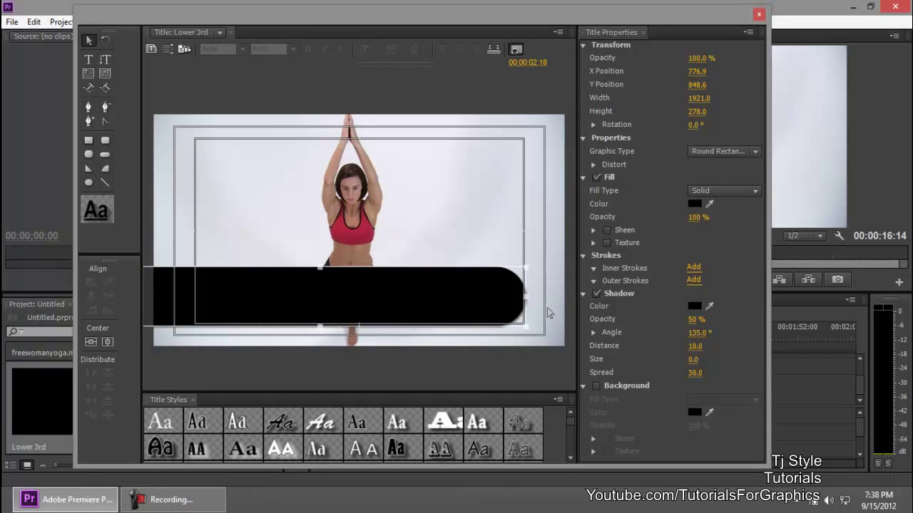
right_click(479, 311)
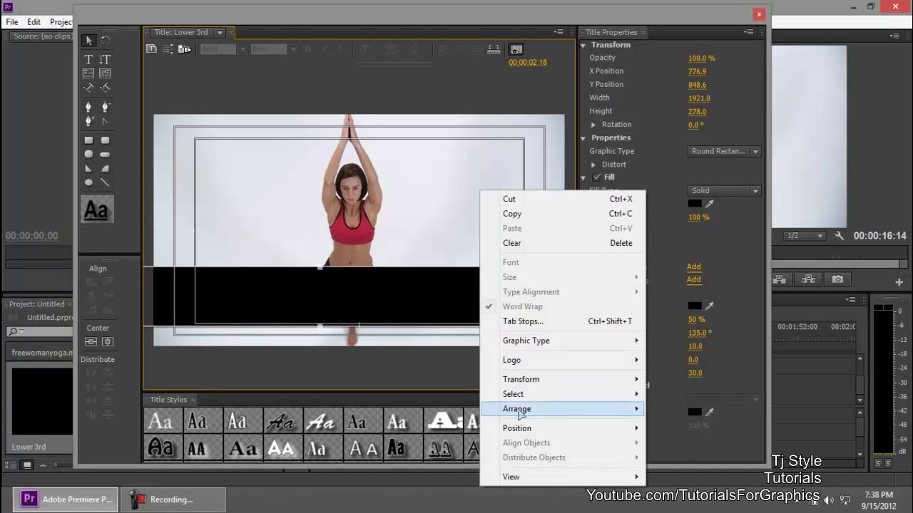
mouse_move(518, 413)
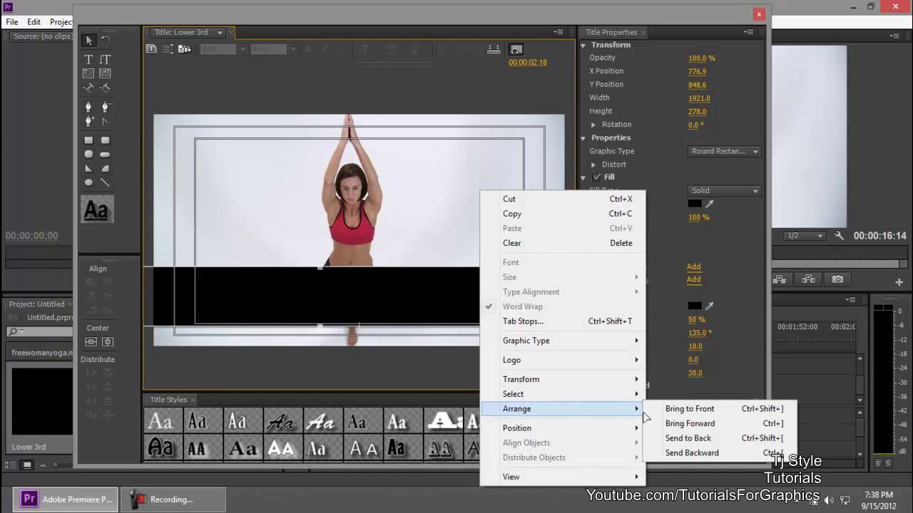
click(685, 442)
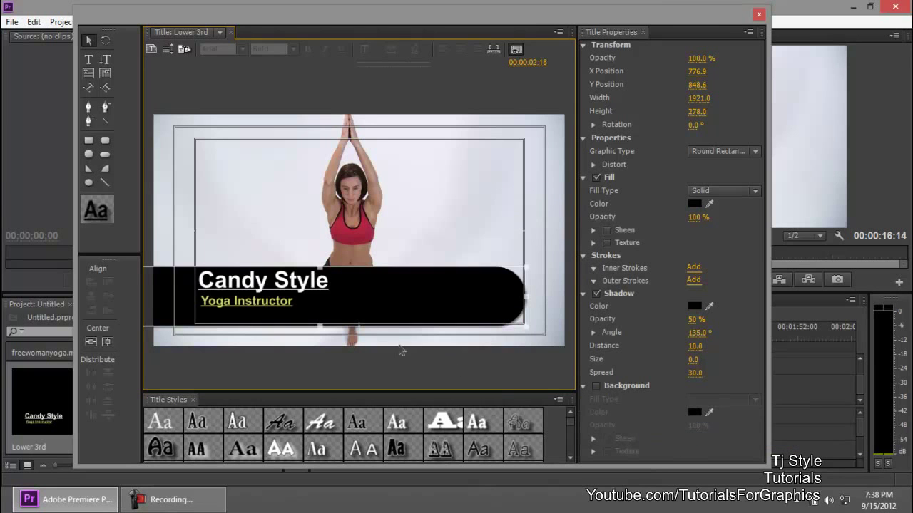
drag(391, 289, 388, 284)
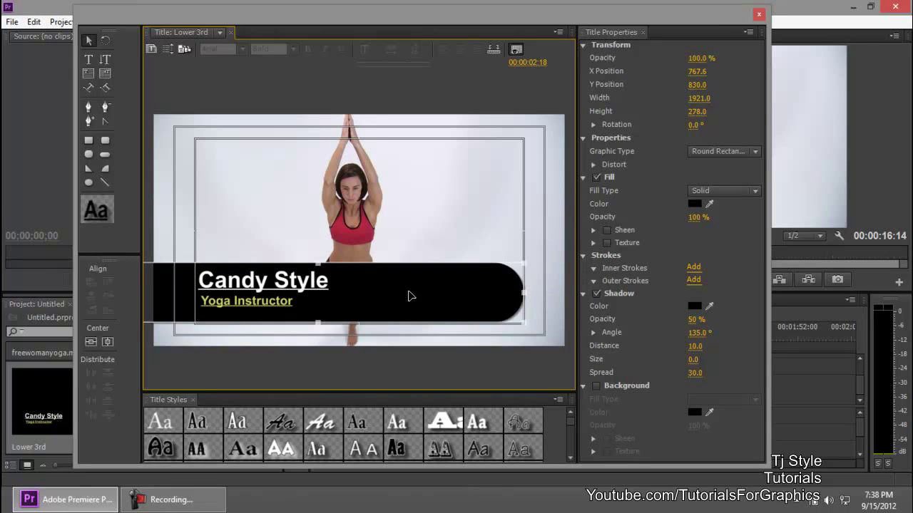
click(693, 201)
Fill the bar with dark brown 302727 and shrink it from the corner handle
click(407, 285)
click(391, 293)
mouse_move(384, 293)
mouse_down()
mouse_move(370, 230)
mouse_move(341, 218)
mouse_up()
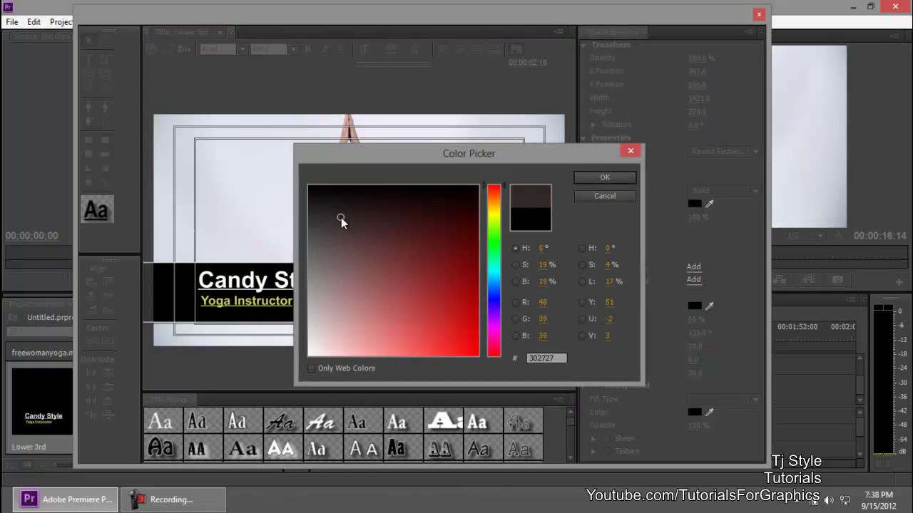
click(614, 178)
click(555, 211)
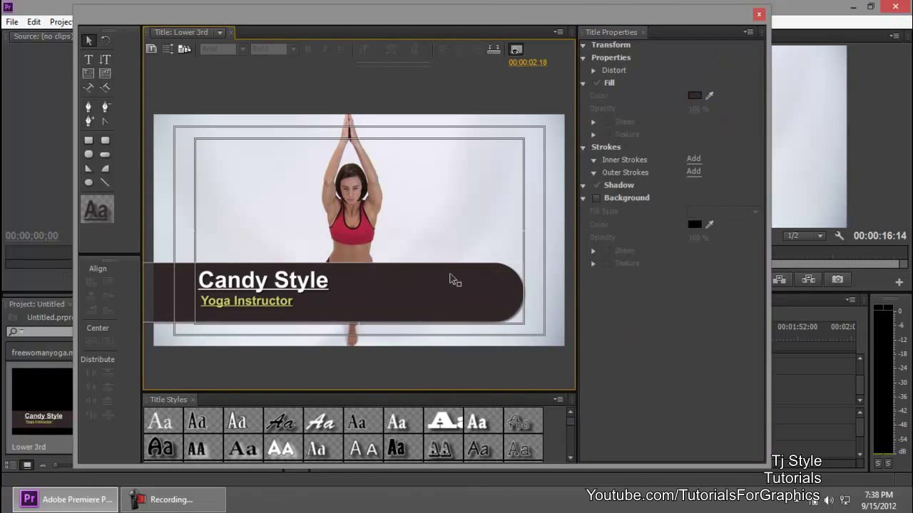
click(378, 285)
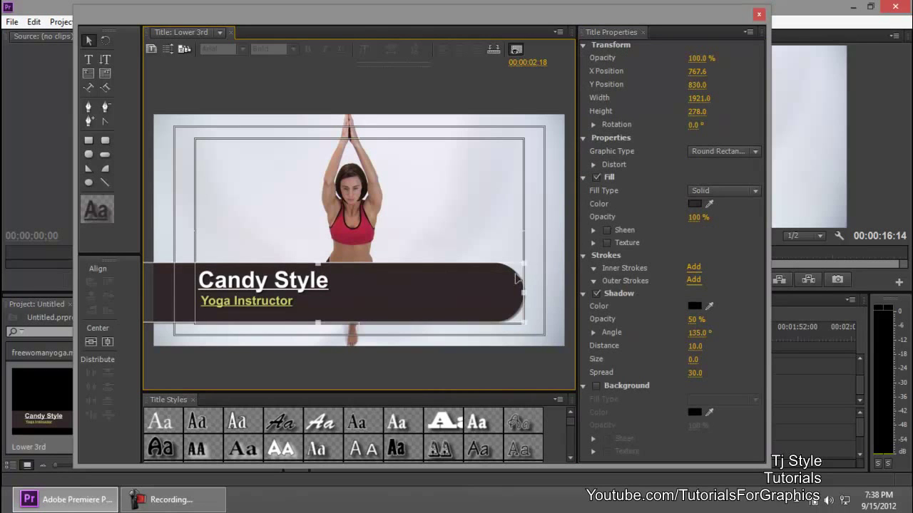
drag(526, 263, 488, 278)
Nudge Yoga Instructor down to Y 914.7 and drag Candy Style down to Y 832.2 on the bar
click(285, 293)
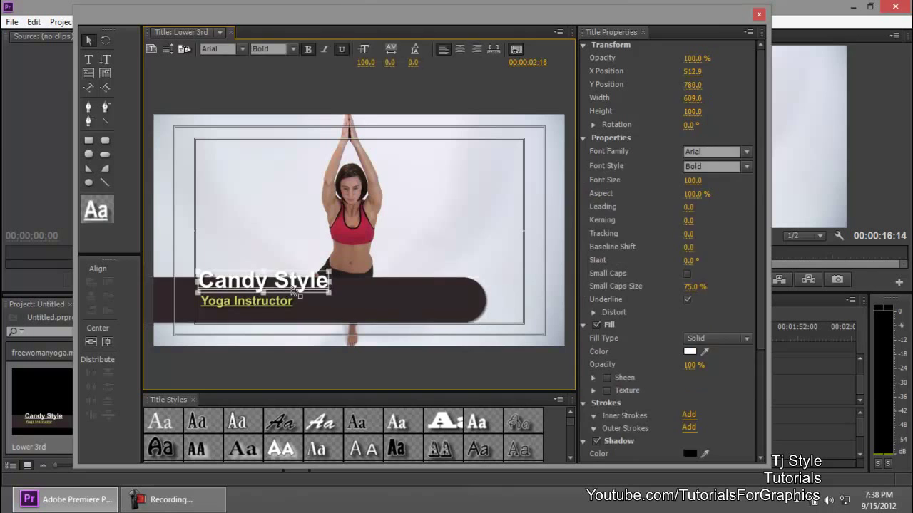
click(401, 313)
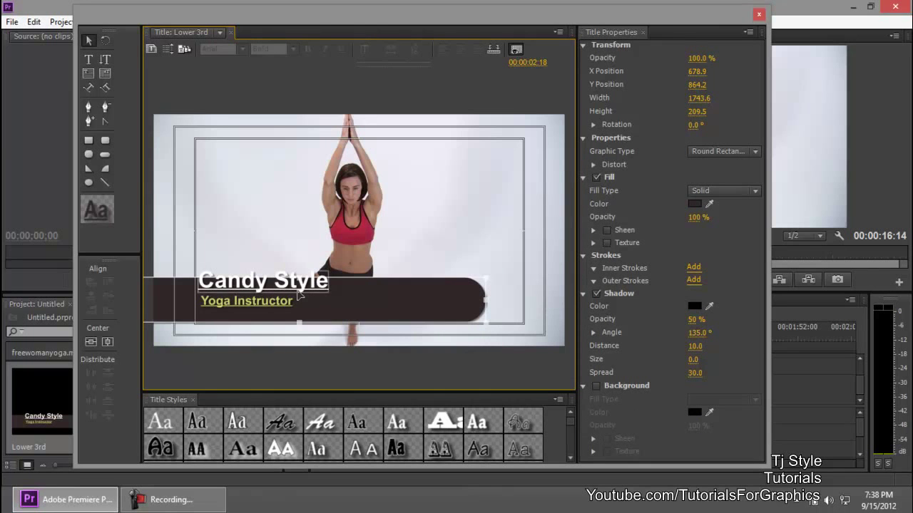
click(241, 305)
key(Down)
key(Down)
key(Down)
key(Down)
key(Down)
key(Down)
key(Down)
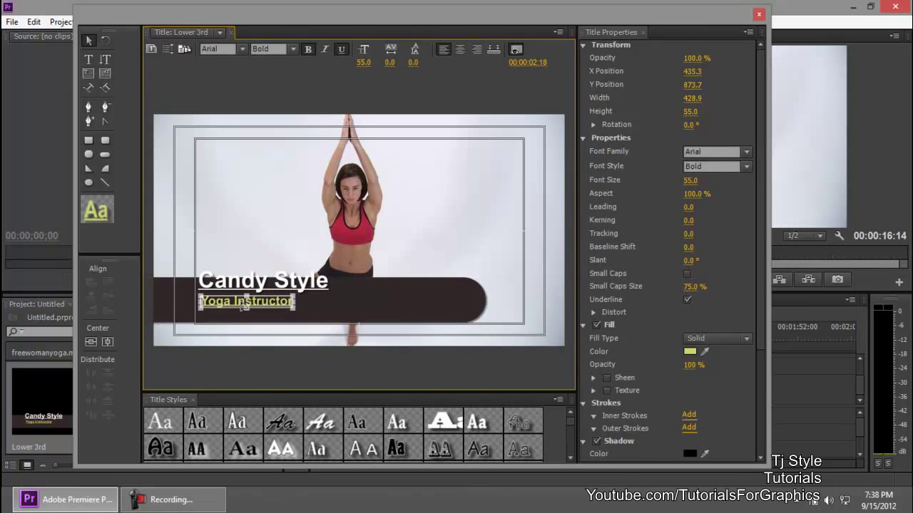
key(Down)
key(Down)
key(Down)
key(Down)
key(Down)
key(Down)
key(Down)
key(Down)
key(Down)
key(Down)
key(Down)
key(Down)
key(Down)
key(Down)
key(Down)
key(Down)
key(Down)
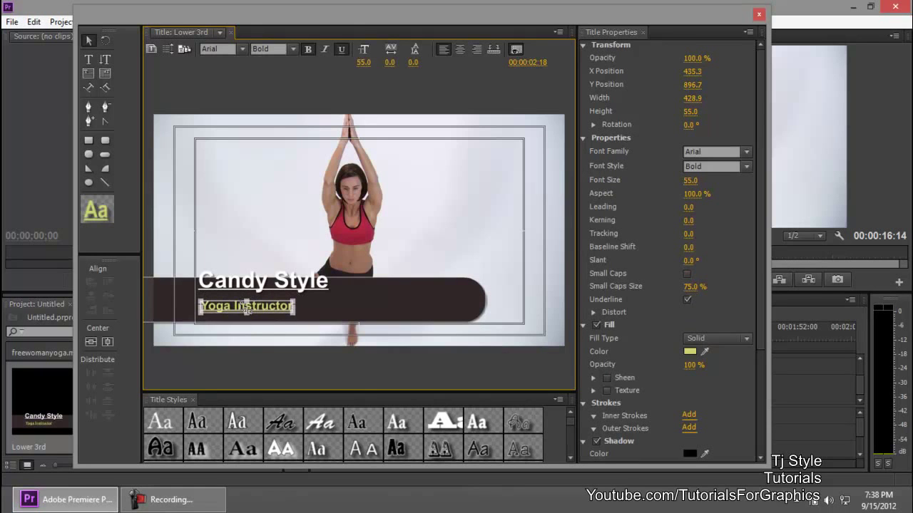
key(Down)
key(Down)
key(Down)
key(Down)
key(Down)
key(Down)
key(Down)
key(Down)
key(Down)
key(Down)
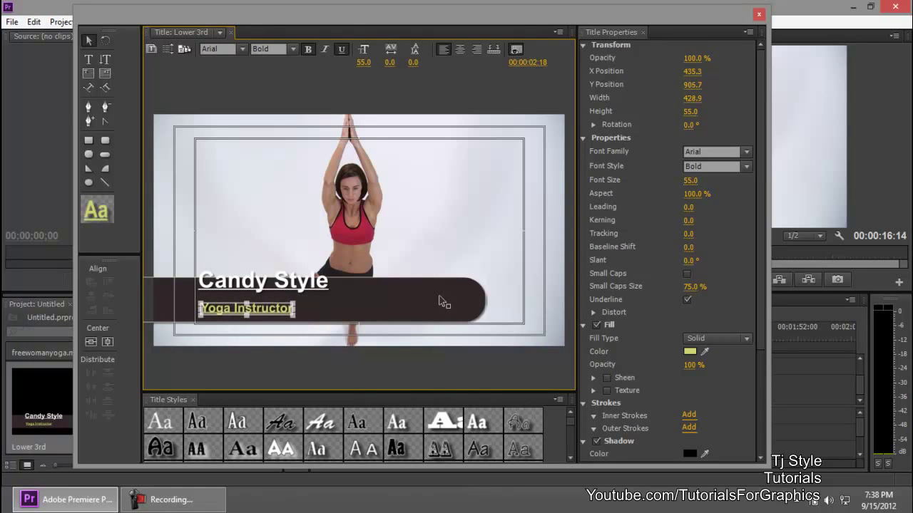
key(Down)
key(Down)
key(Down)
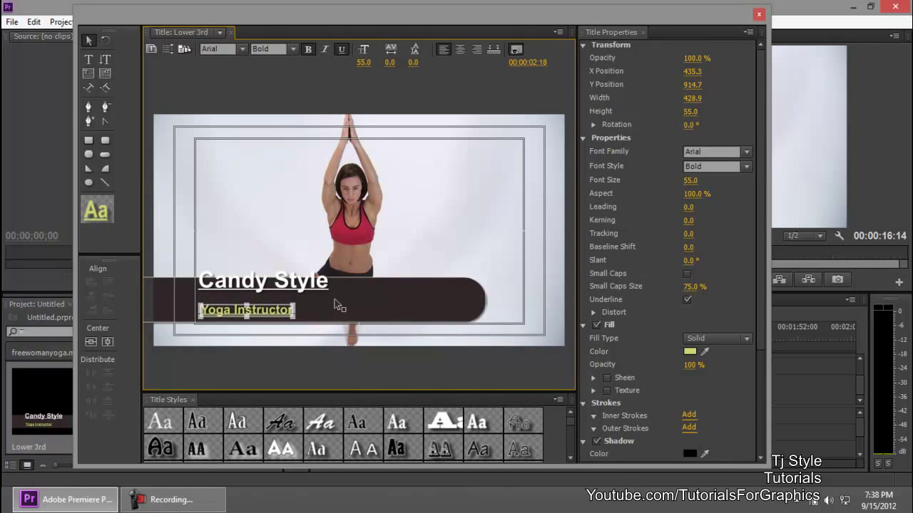
click(266, 292)
drag(266, 289, 258, 297)
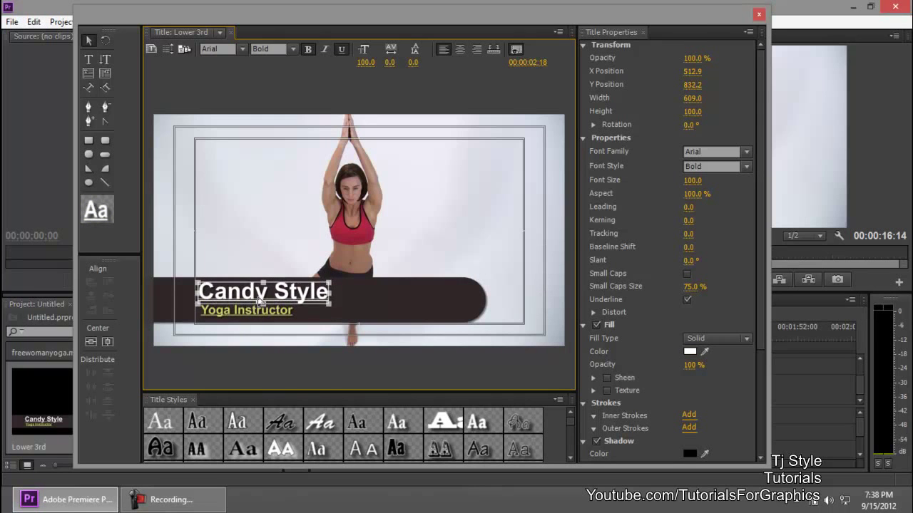
click(455, 303)
click(507, 245)
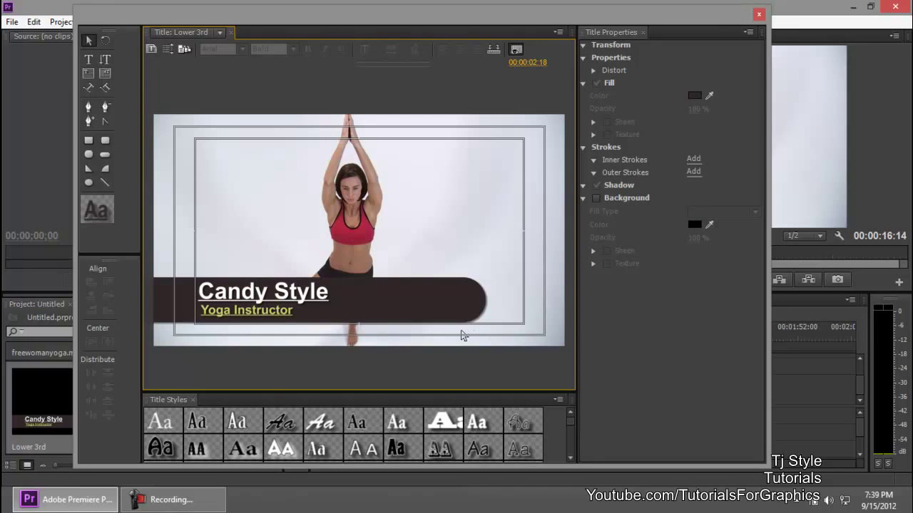
Close the title editor and scrub the first seconds of the sequence
click(759, 15)
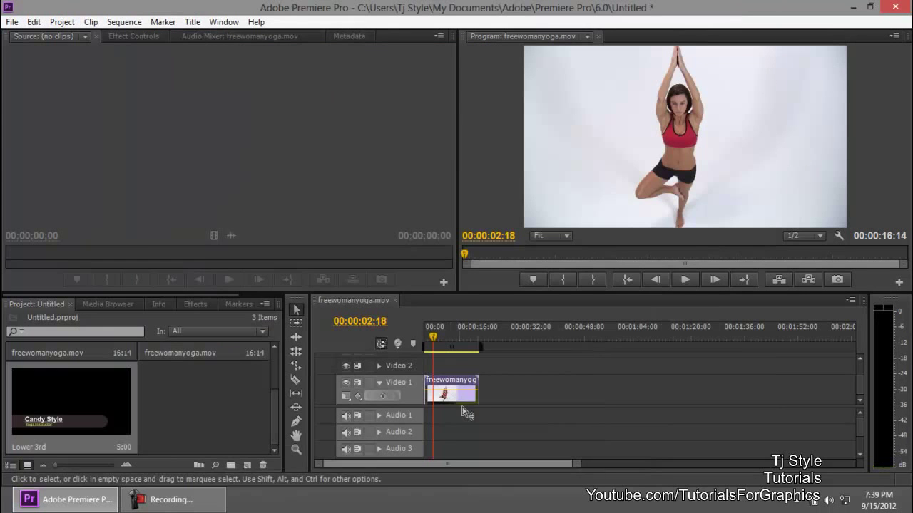
mouse_move(441, 336)
mouse_down()
mouse_move(465, 340)
mouse_move(440, 336)
mouse_up()
click(211, 386)
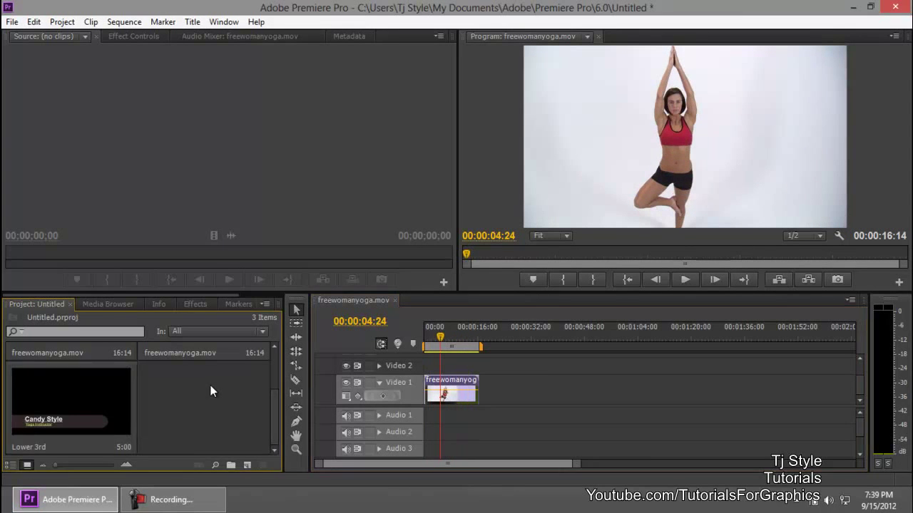
scroll(211, 391, up, 2)
scroll(210, 390, down, 2)
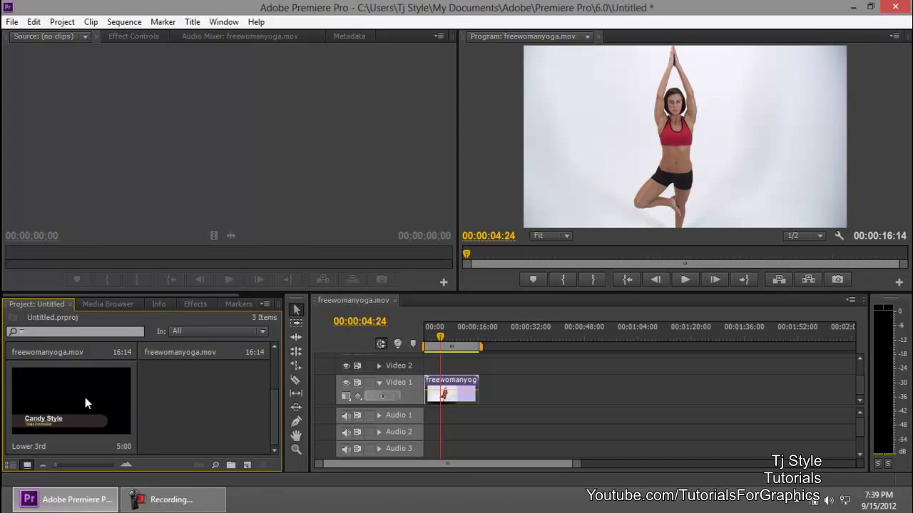
Show the Project panel as a list and place Lower 3rd on Video 2 above the yoga clip
click(44, 430)
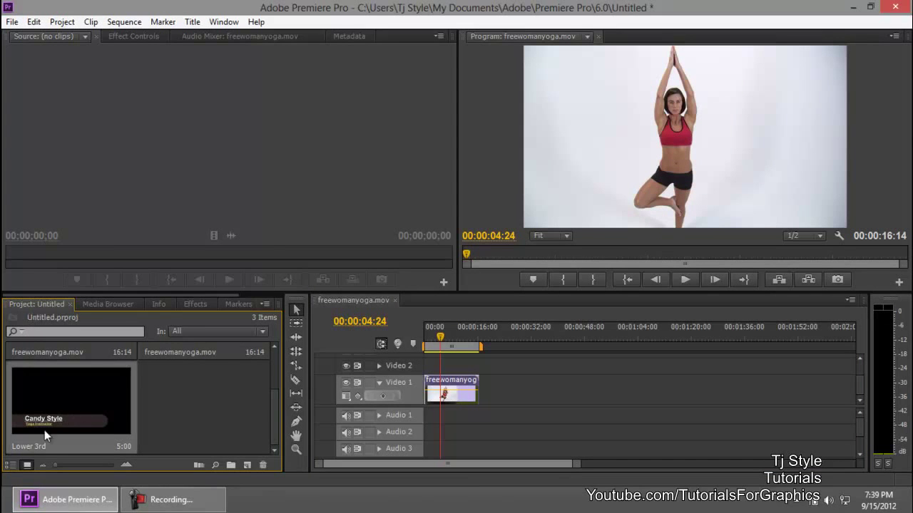
click(10, 464)
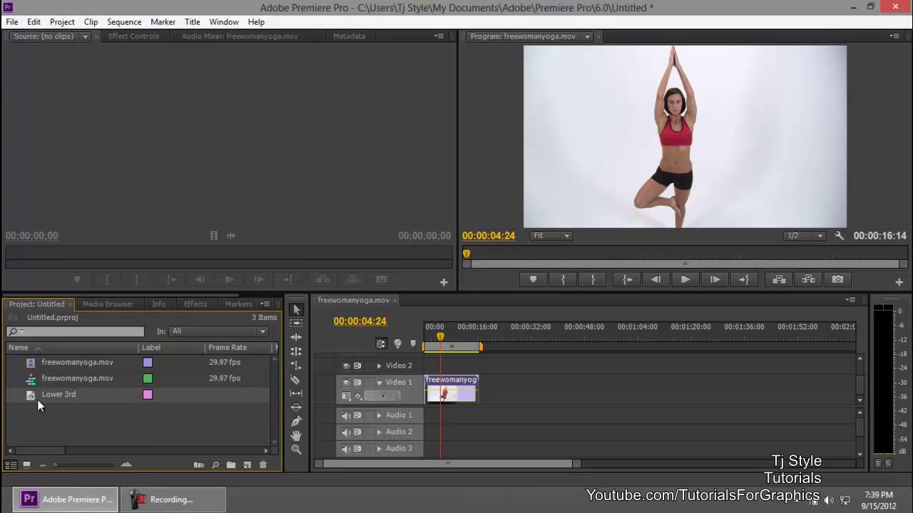
drag(31, 395, 448, 371)
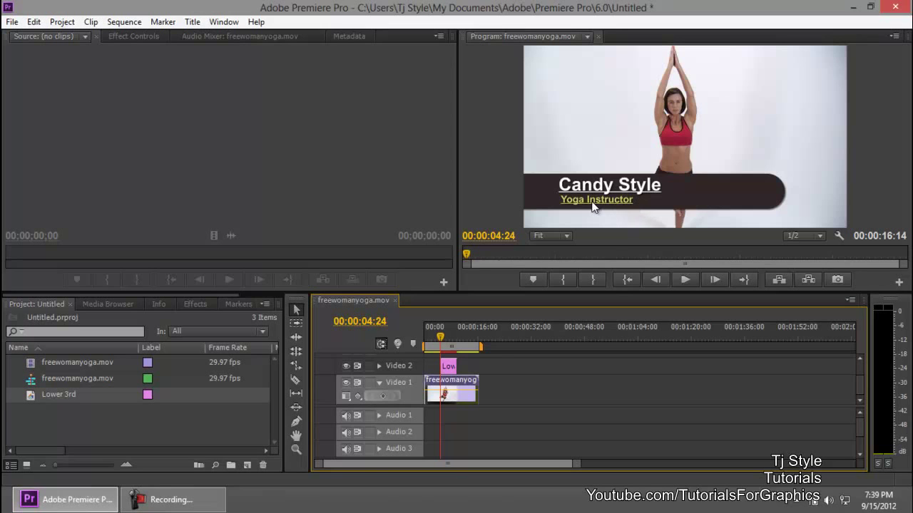
Play the sequence from the start to preview the Candy Style lower third
drag(438, 340, 436, 335)
click(686, 279)
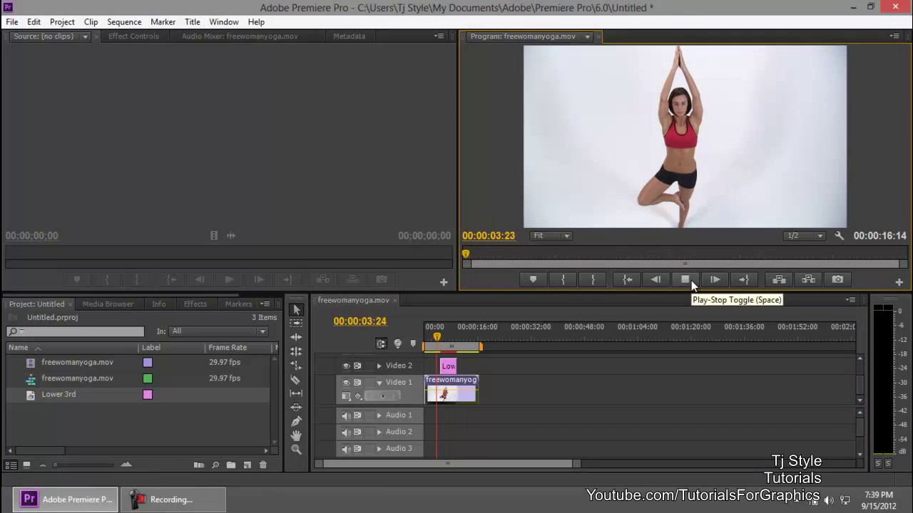
click(687, 277)
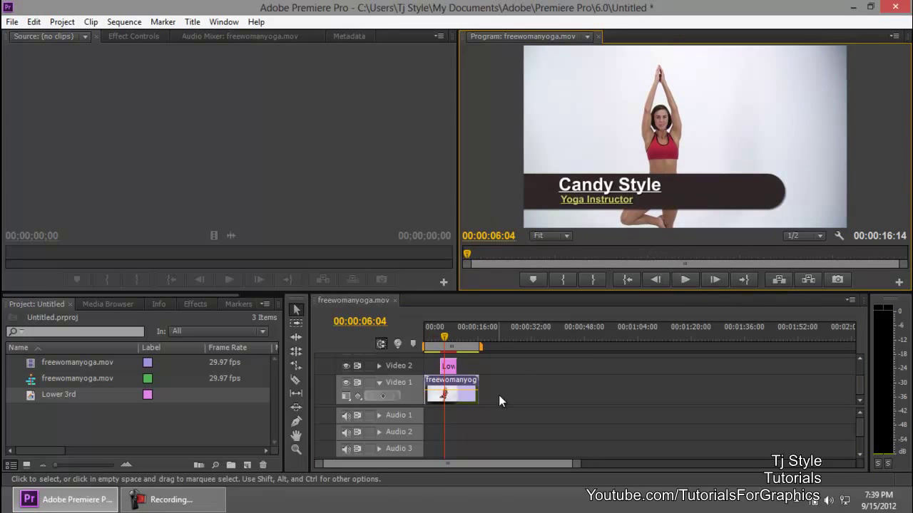
Zoom into the timeline and select the Lower 3rd clip on Video 2
key(equal)
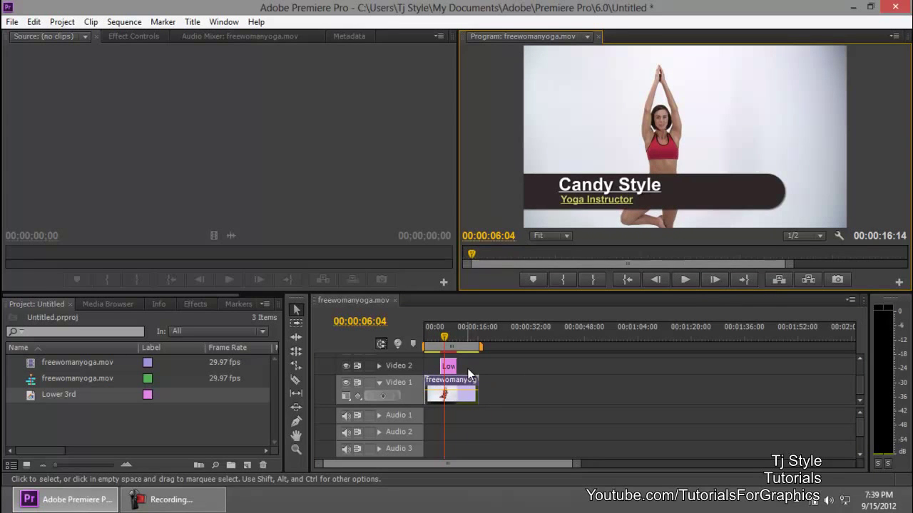
click(468, 372)
key(equal)
key(equal)
key(equal)
click(507, 369)
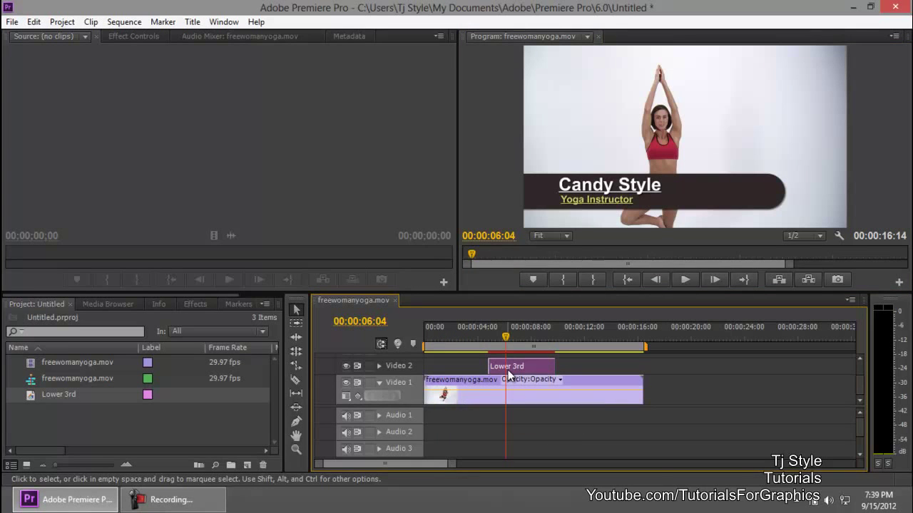
Expand the title's Motion properties in Effect Controls at the clip's first frame
click(129, 39)
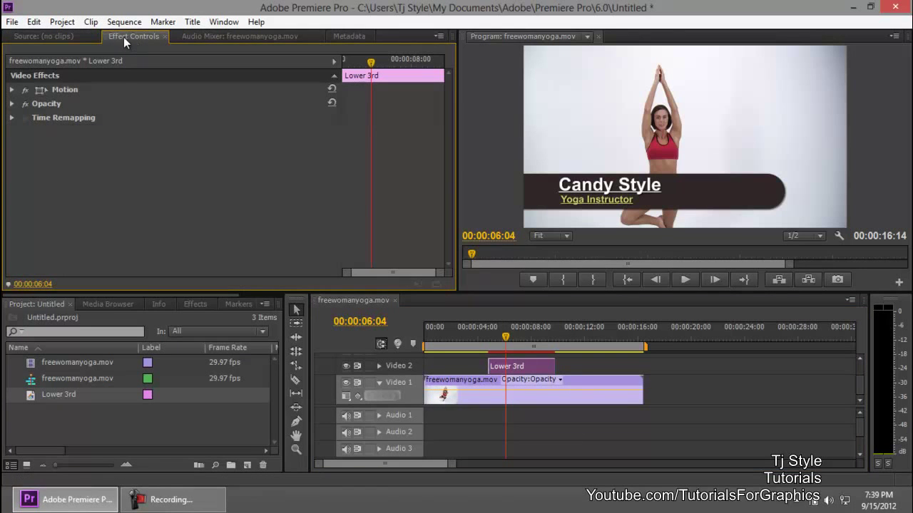
click(68, 37)
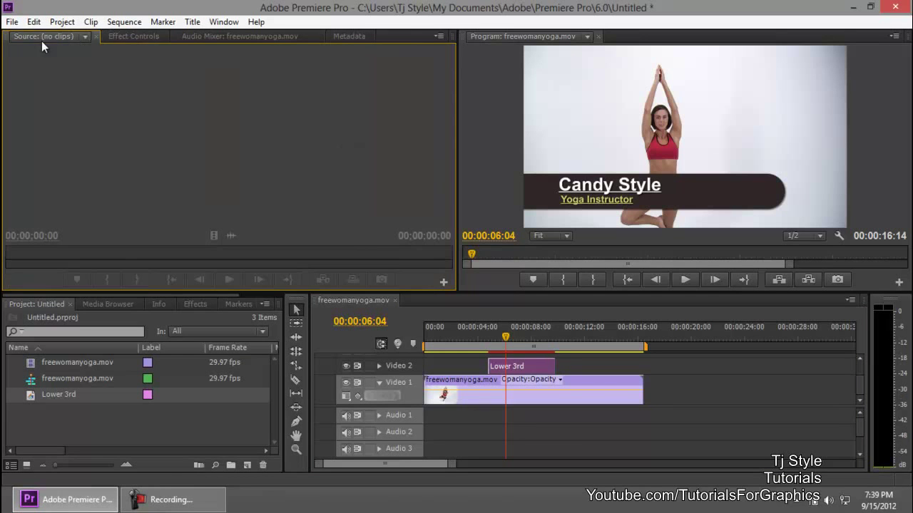
click(133, 37)
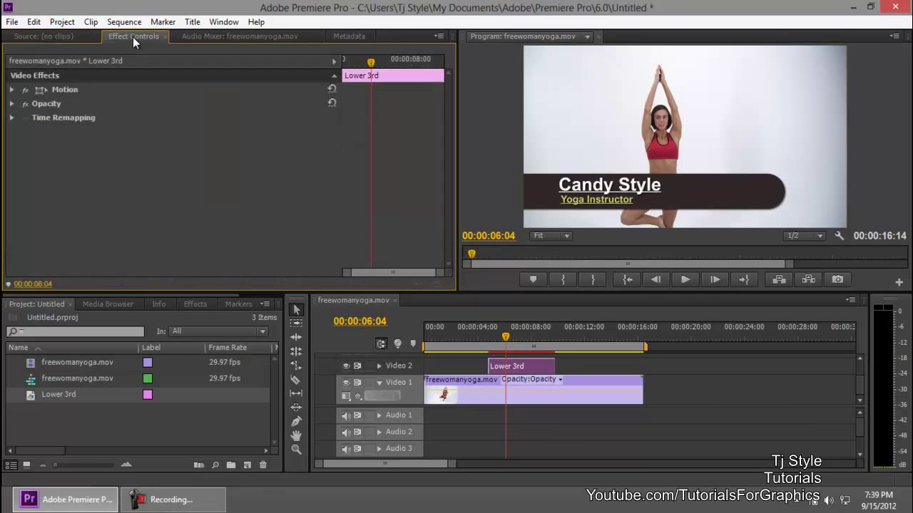
click(12, 91)
click(74, 91)
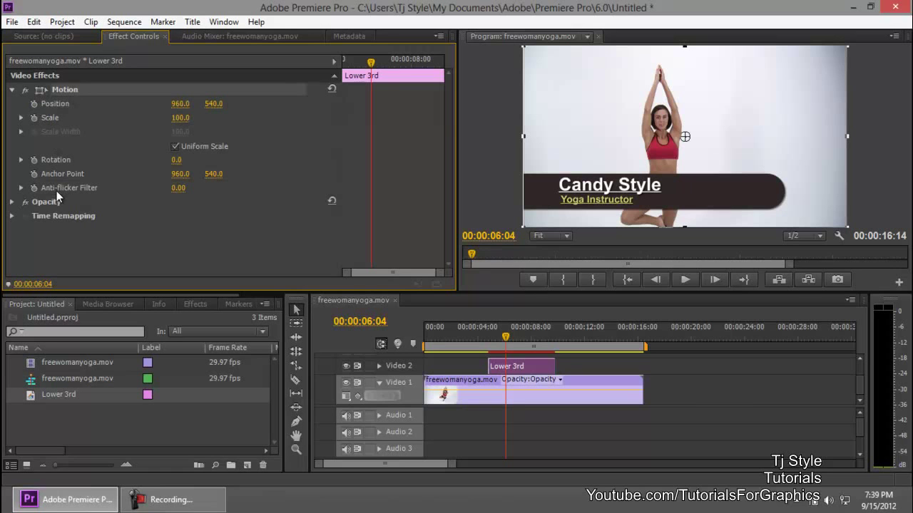
drag(360, 65, 276, 70)
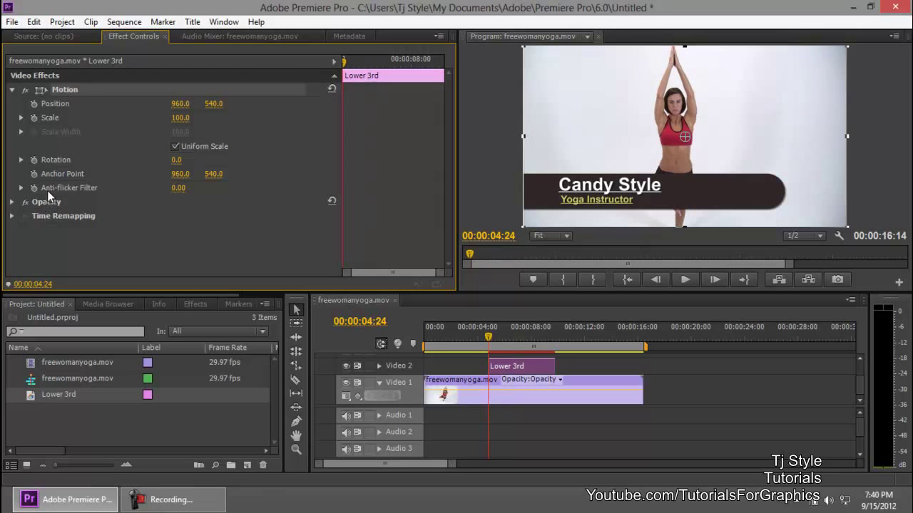
Add a starting Position keyframe with X at -819, pushing the title off-screen left
click(33, 103)
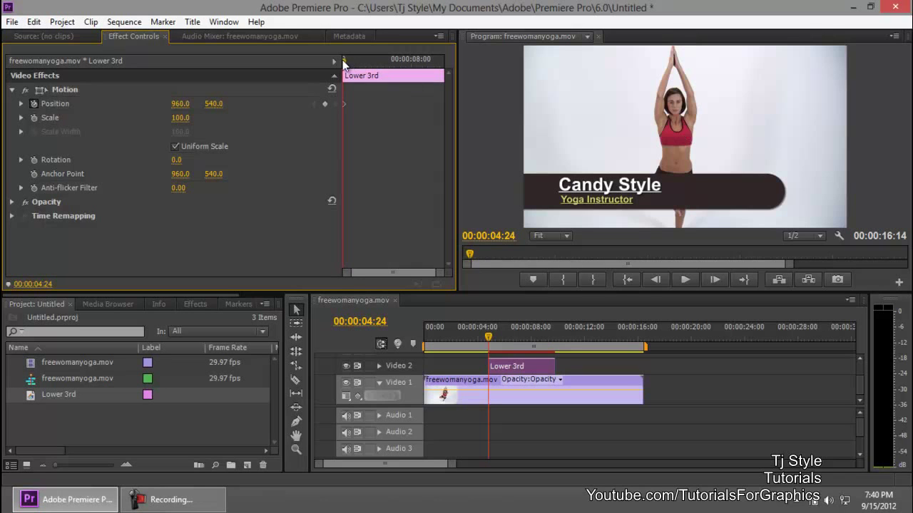
click(181, 104)
text(300)
key(Return)
click(185, 105)
text(100)
key(Return)
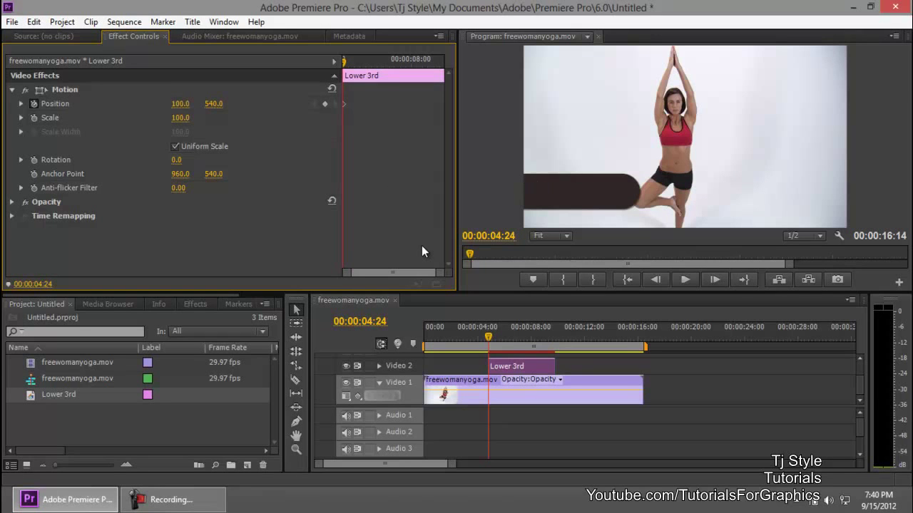
mouse_move(174, 104)
mouse_down()
mouse_move(169, 110)
mouse_move(170, 95)
mouse_up()
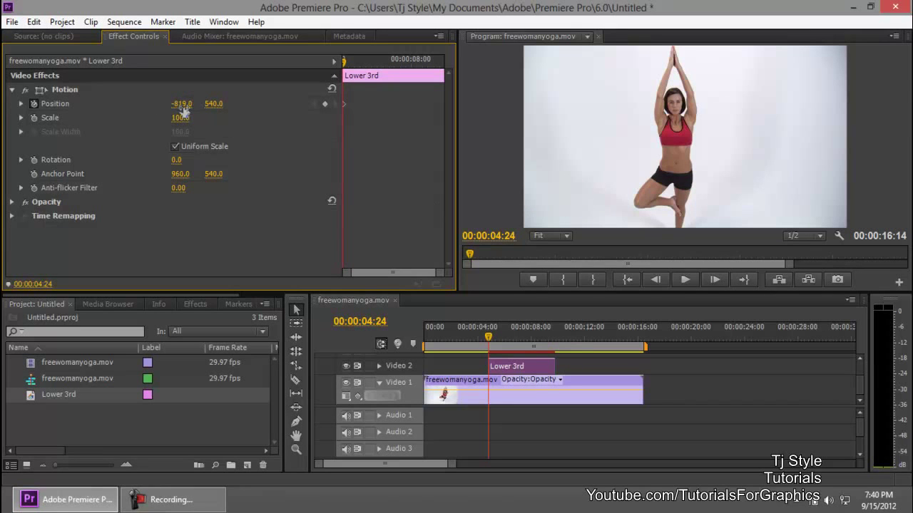
drag(344, 62, 360, 65)
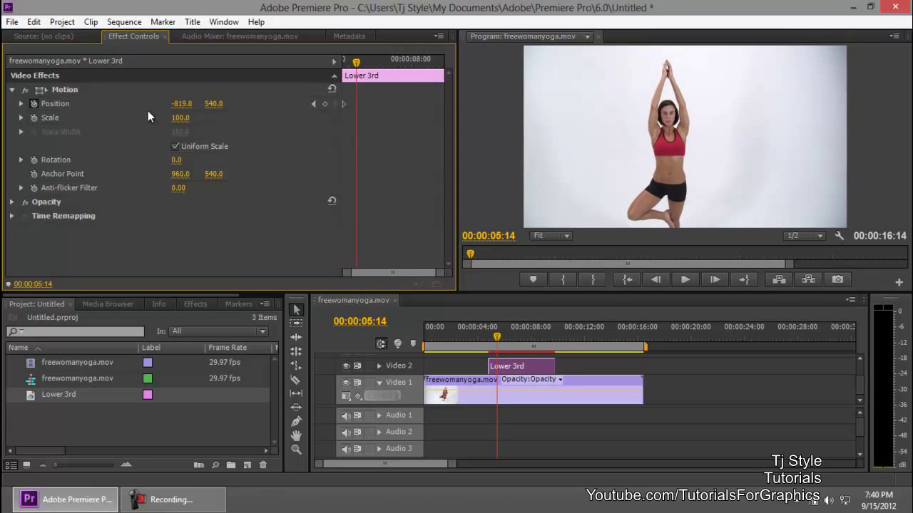
At 00:00:05:14, add a Position keyframe with X at 907 (540 Y)
click(182, 104)
text(800)
key(Return)
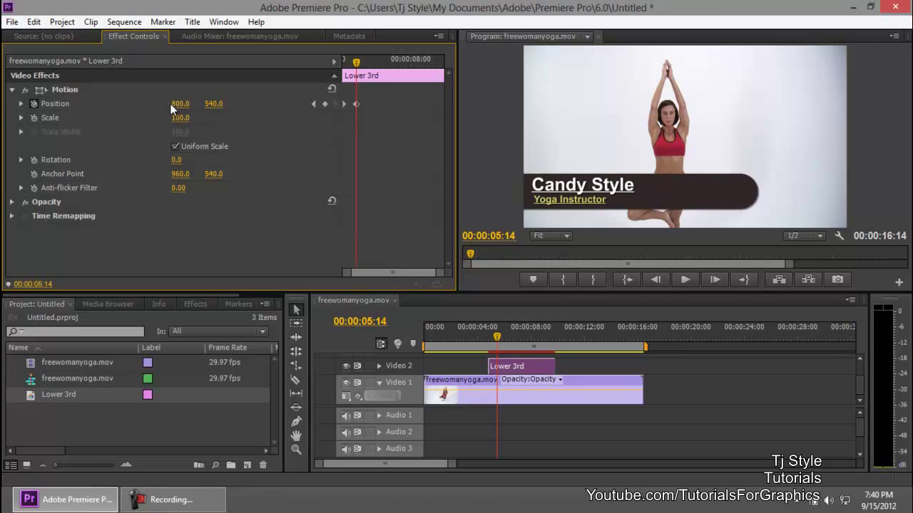
drag(177, 105, 249, 111)
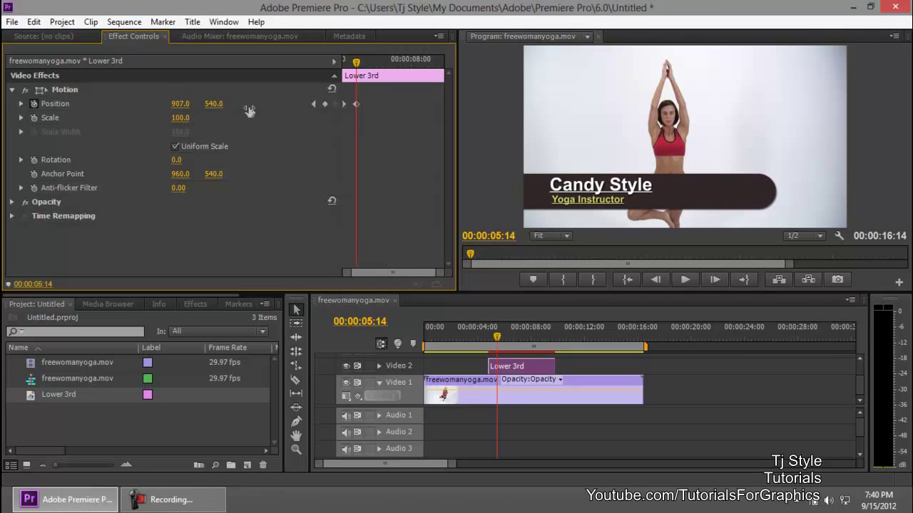
Play back the slide-in animation and return to the title's first frame
drag(503, 332, 474, 338)
key(space)
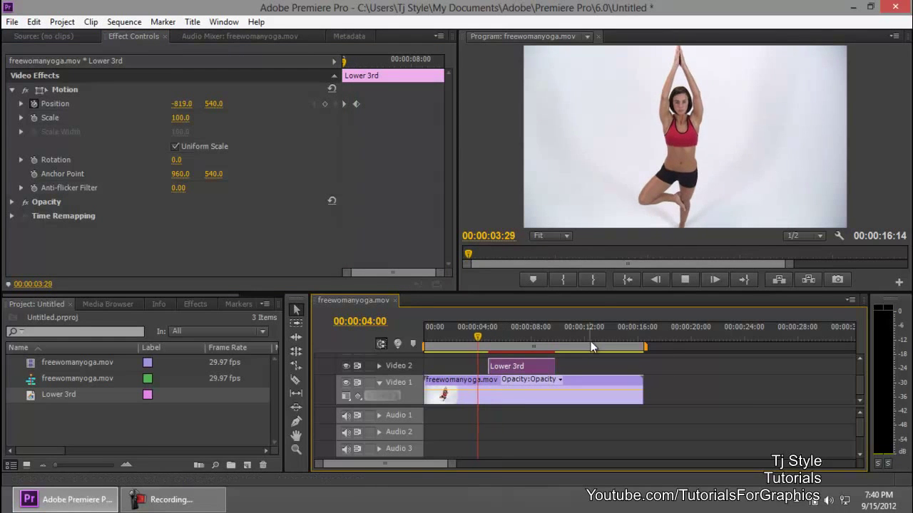
key(space)
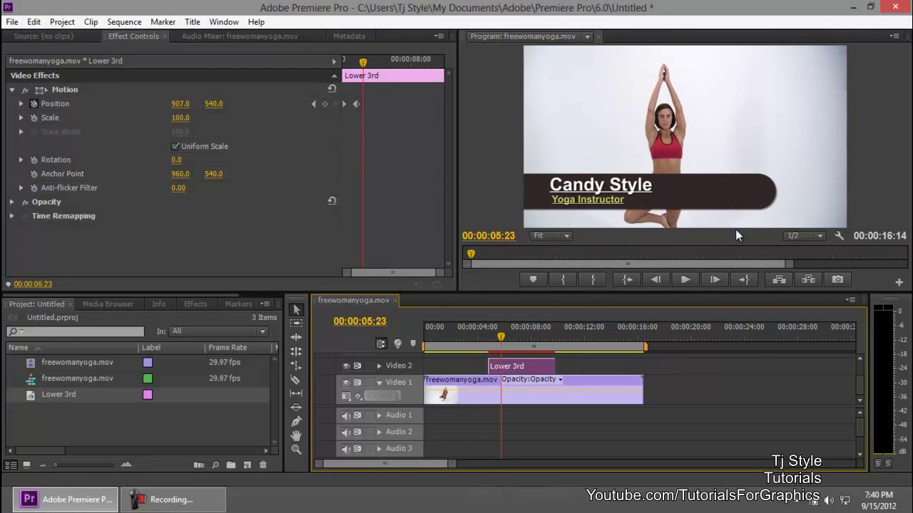
drag(500, 332, 496, 331)
drag(355, 61, 342, 61)
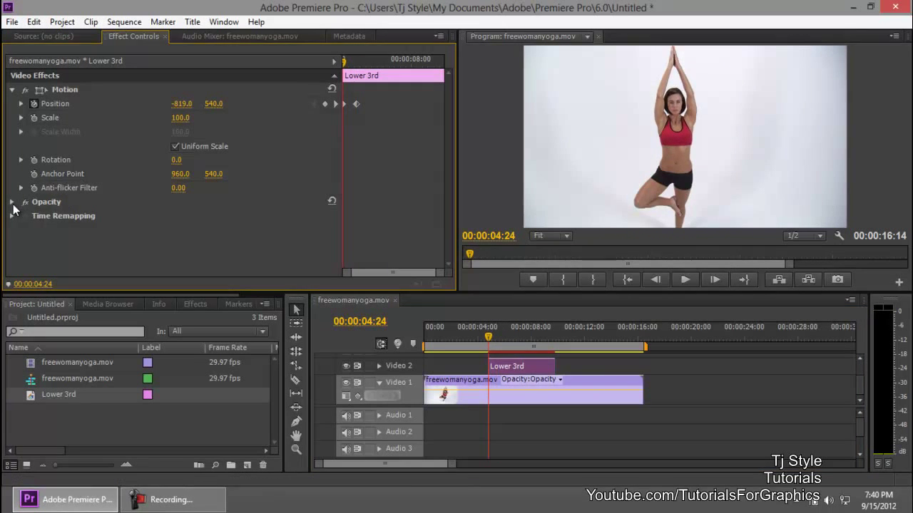
Keyframe Opacity at 2% on the first frame and 100% at 00:00:05:14
click(11, 203)
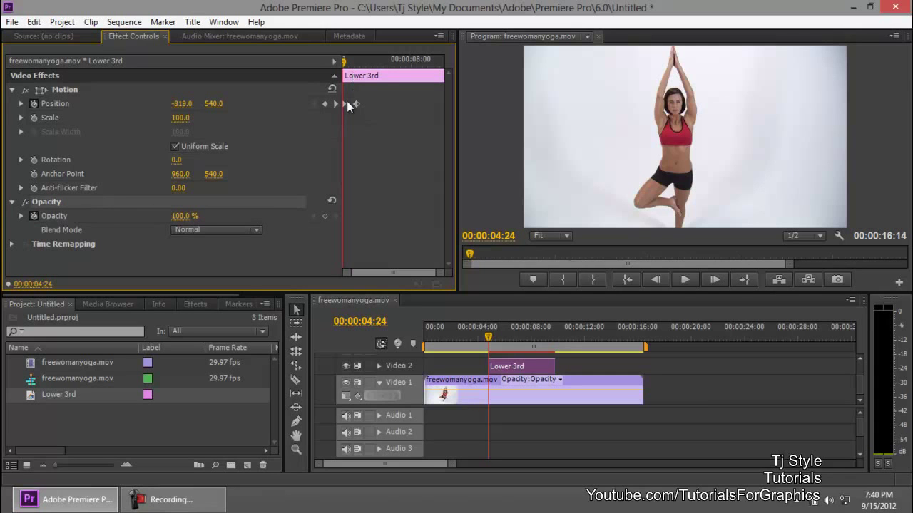
drag(182, 216, 50, 214)
drag(343, 65, 356, 65)
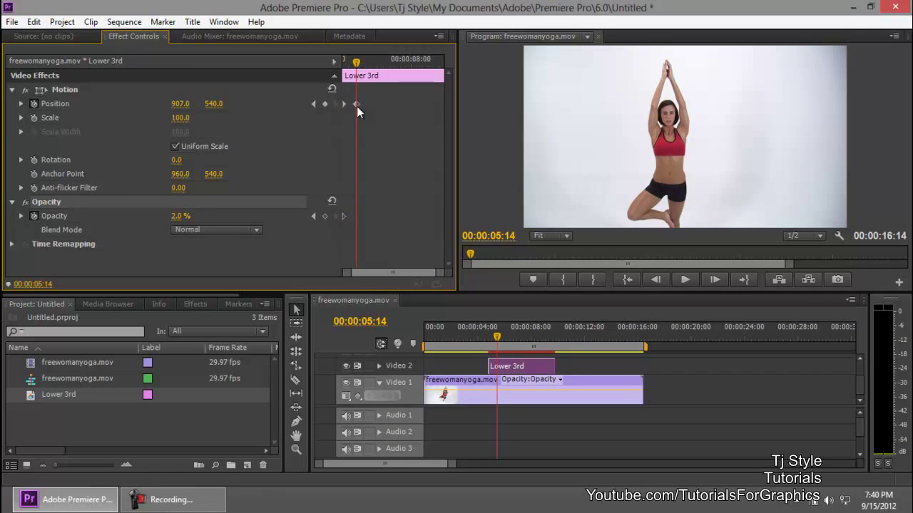
drag(177, 221, 356, 220)
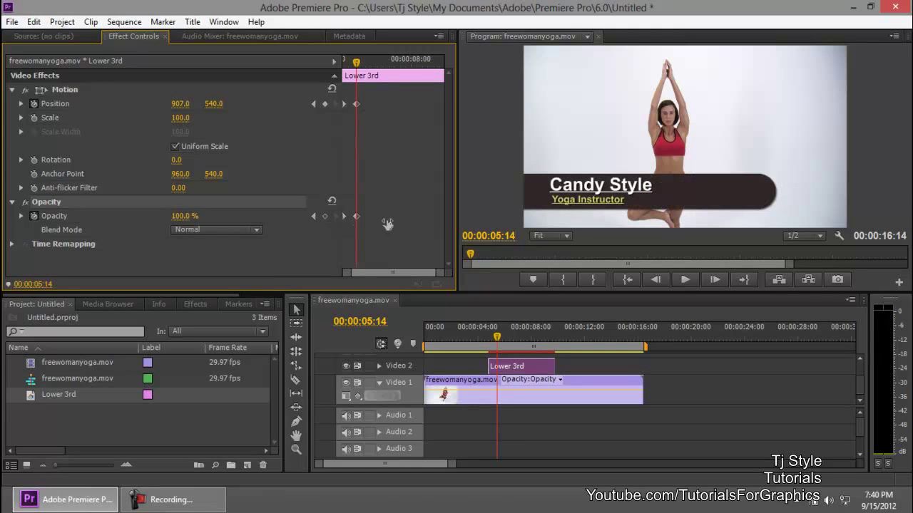
Play back the fade-in and slide twice to check the lower third animation
drag(495, 333, 455, 332)
key(space)
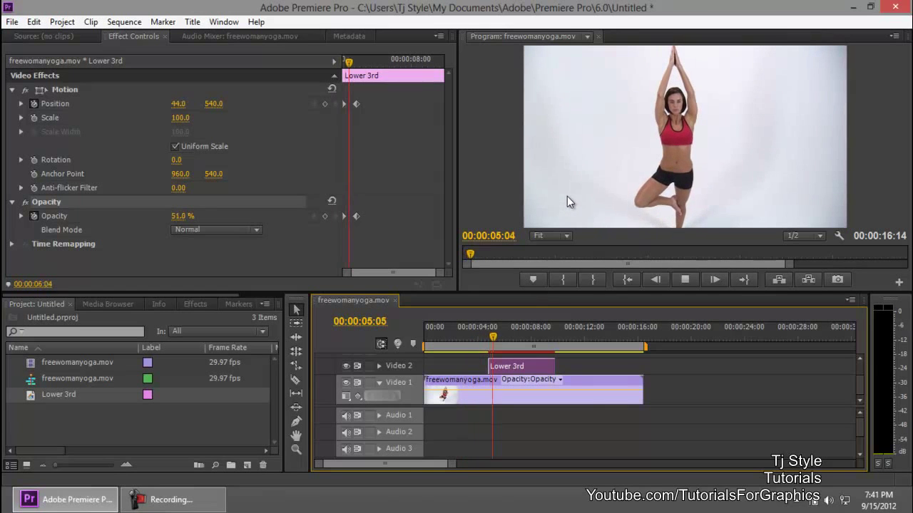
key(space)
drag(499, 346, 484, 341)
key(space)
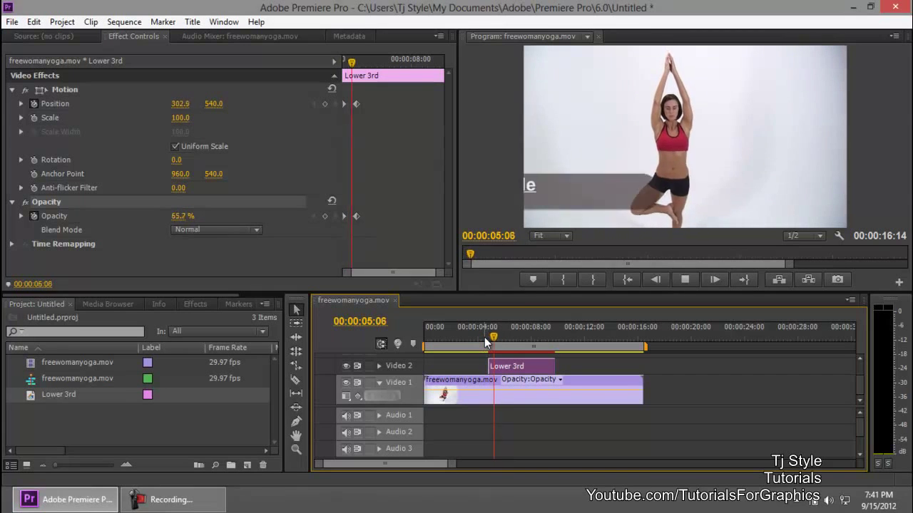
key(space)
click(174, 501)
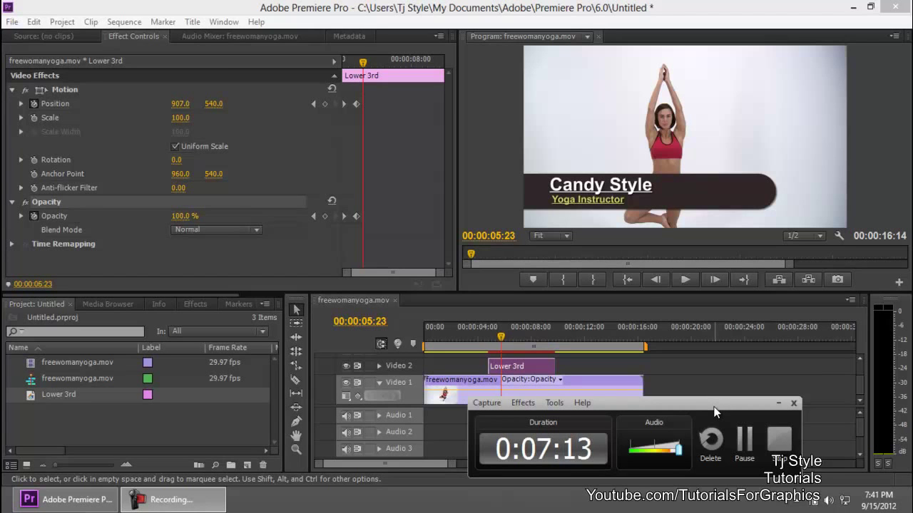
drag(715, 412, 741, 409)
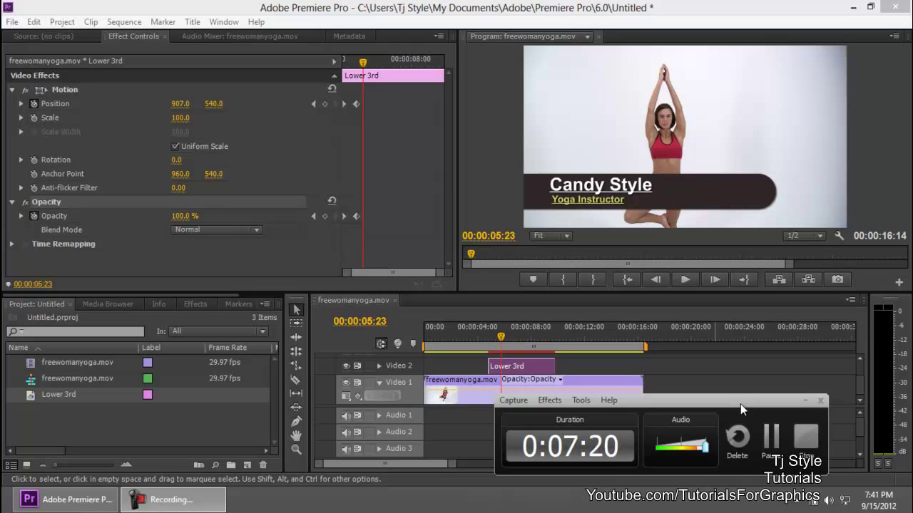
drag(740, 405, 745, 417)
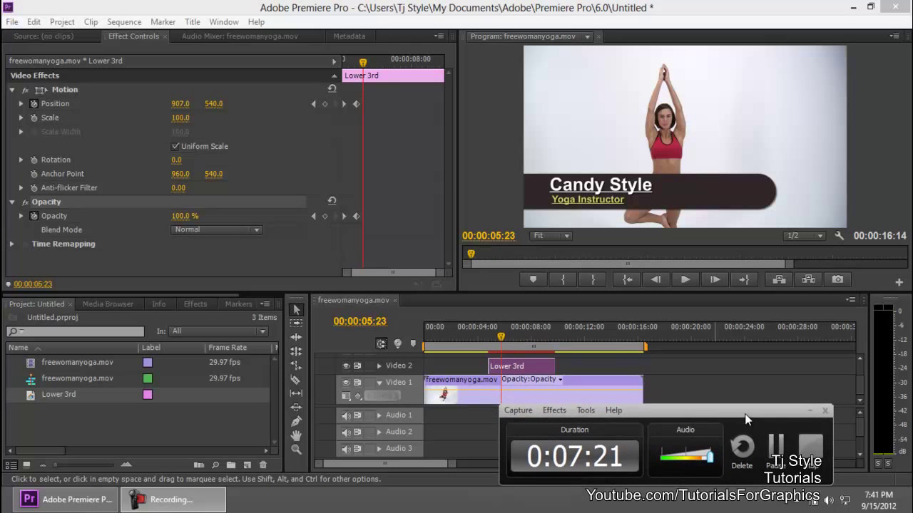